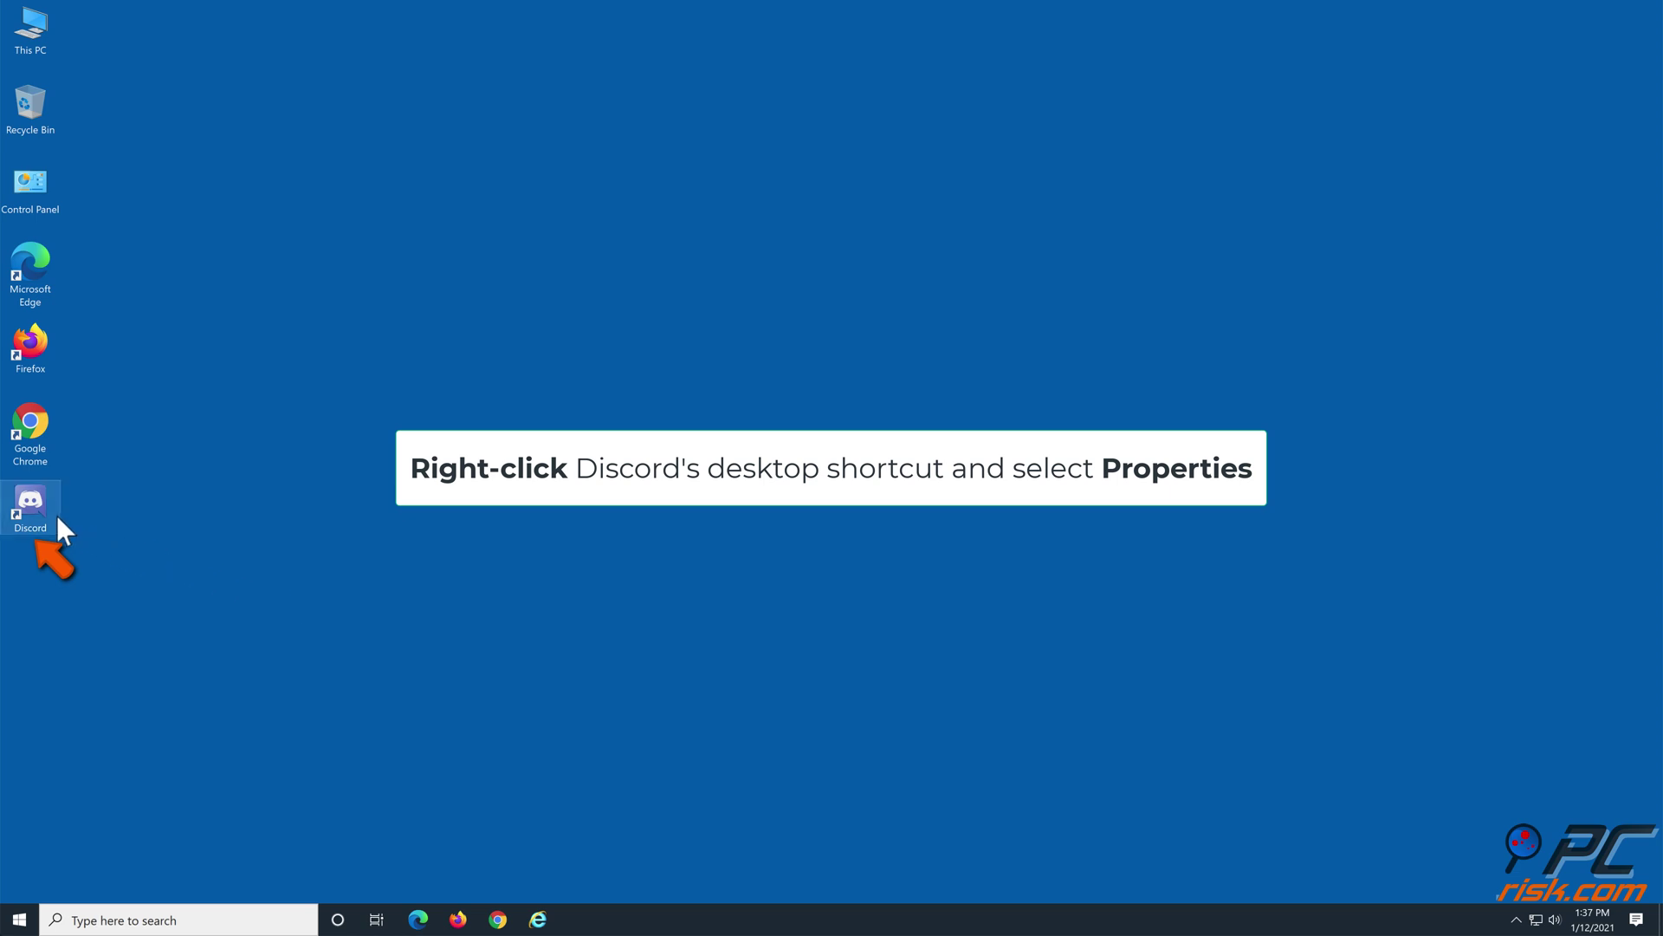
- Enable 'Run this program as an administrator' on the Discord shortcut's Compatibility settings and apply it
{"action": "right_click", "coordinate": [33, 504]}
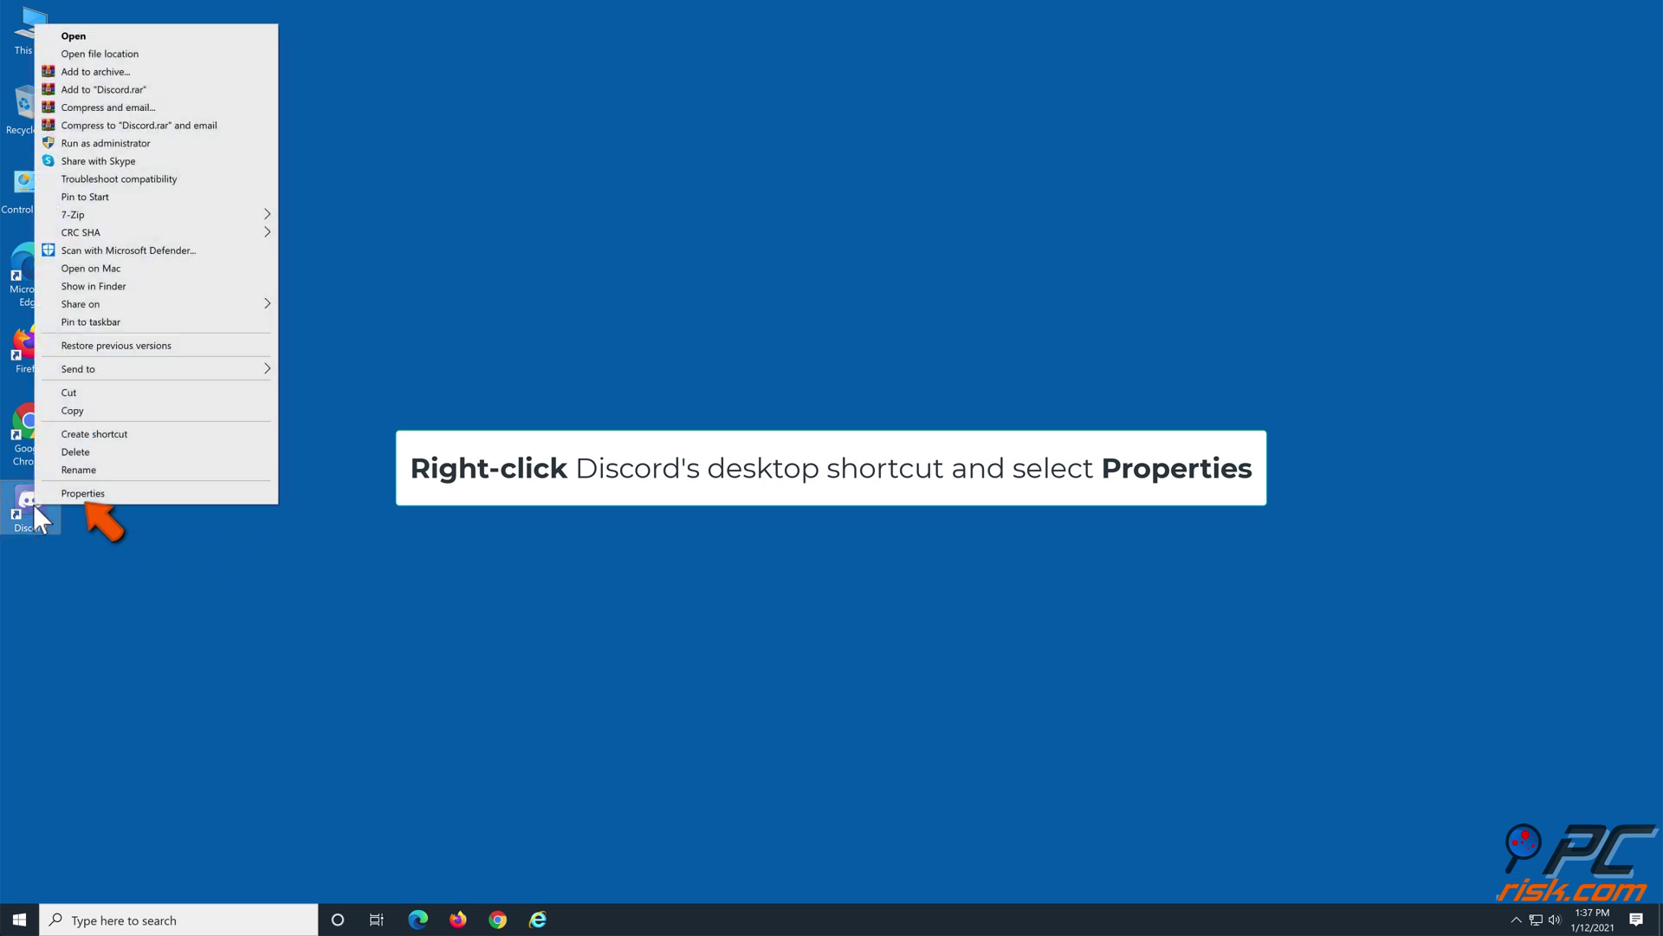
{"action": "left_click", "coordinate": [136, 494]}
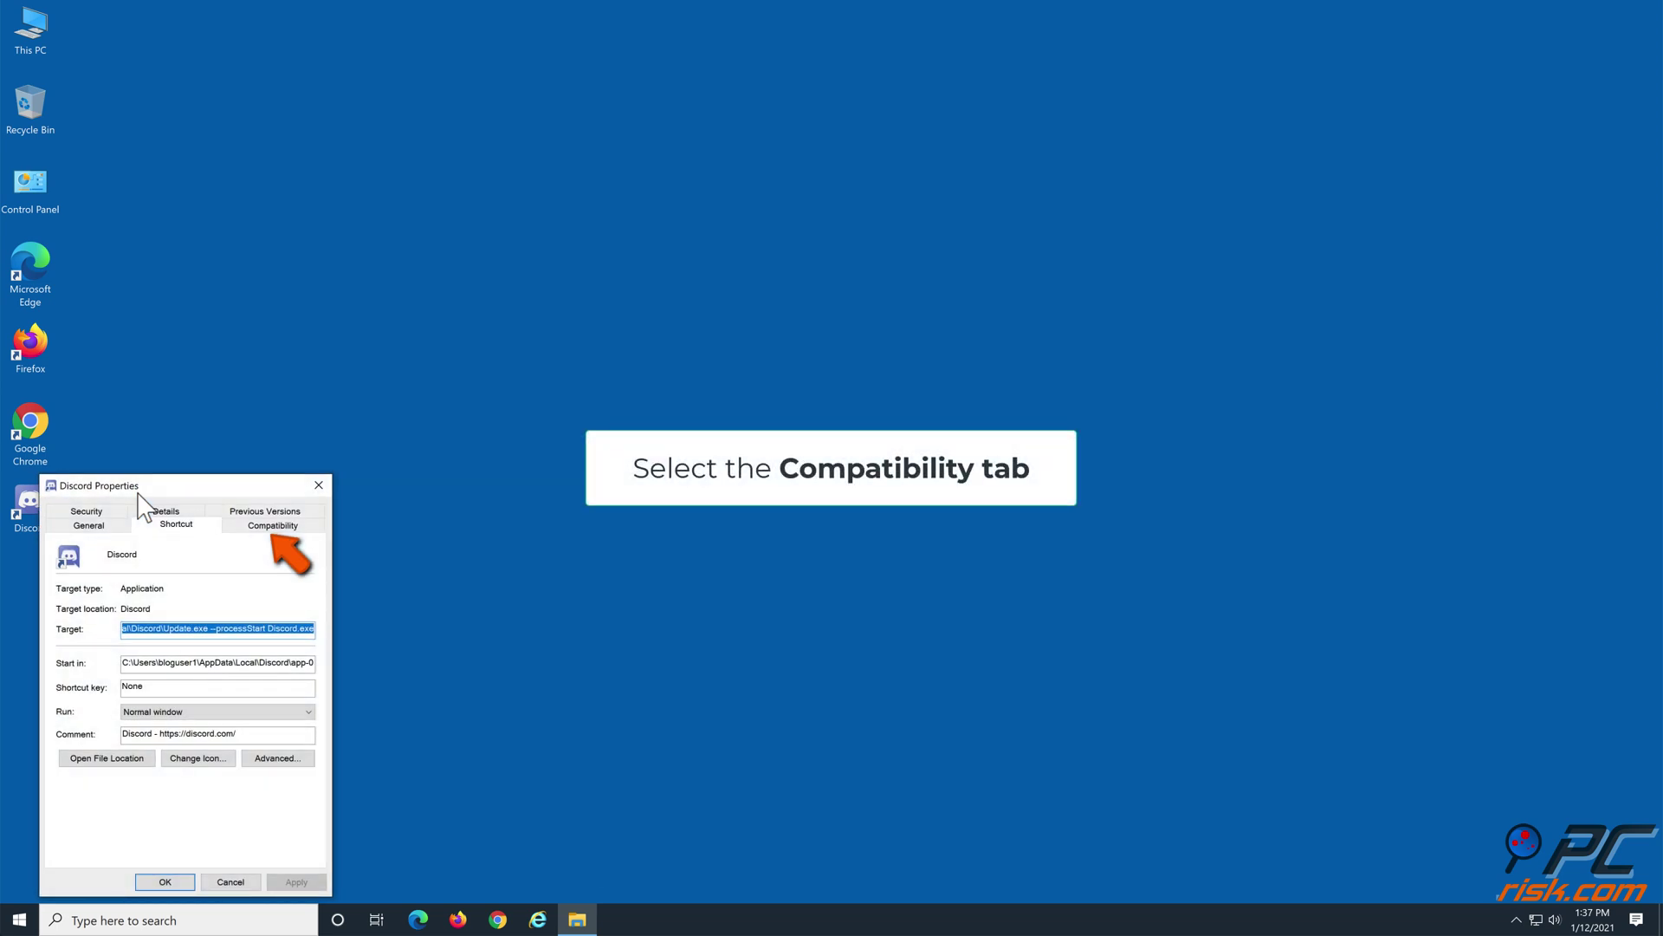
{"action": "left_click", "coordinate": [303, 527]}
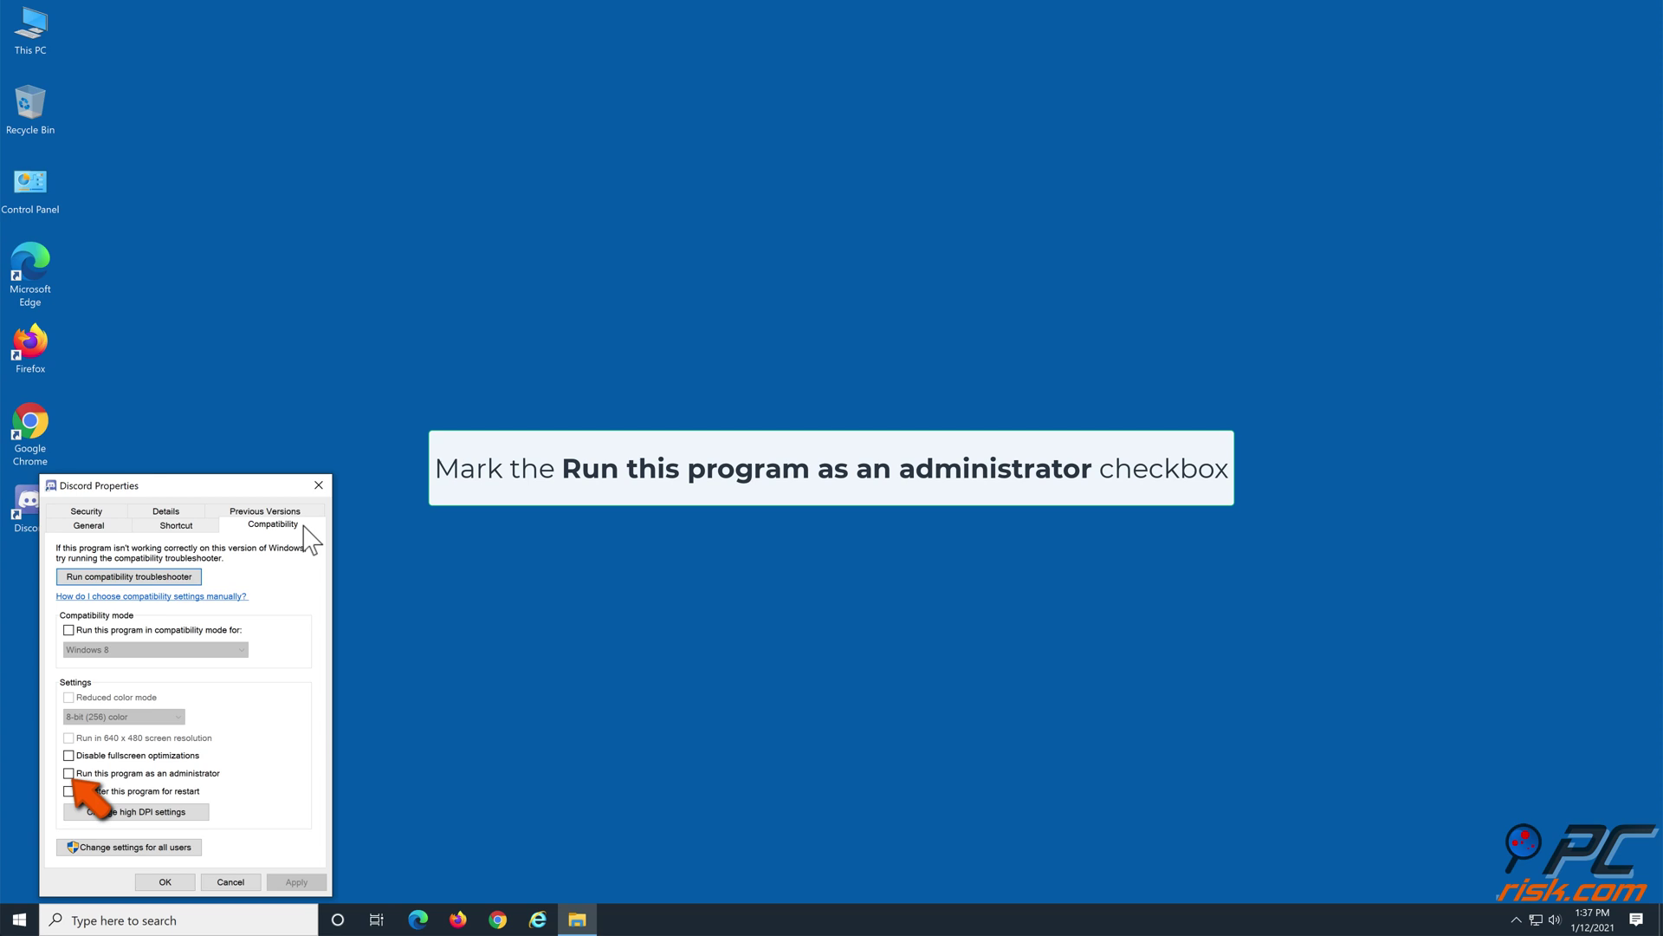
{"action": "left_click", "coordinate": [69, 773]}
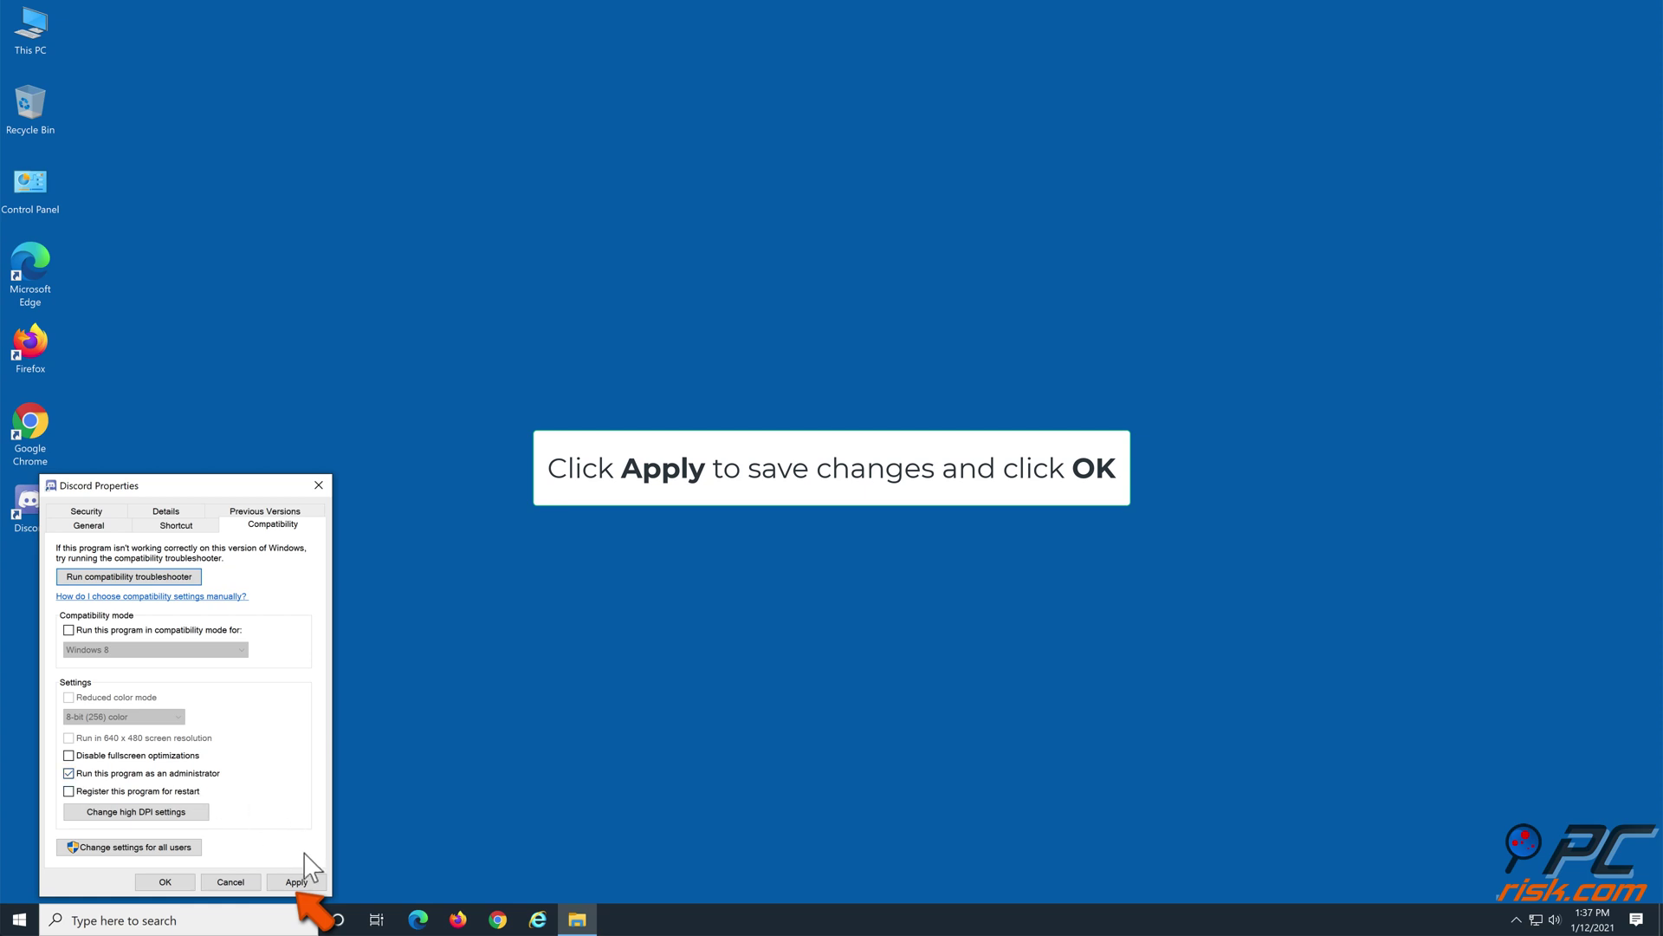
{"action": "left_click", "coordinate": [313, 884]}
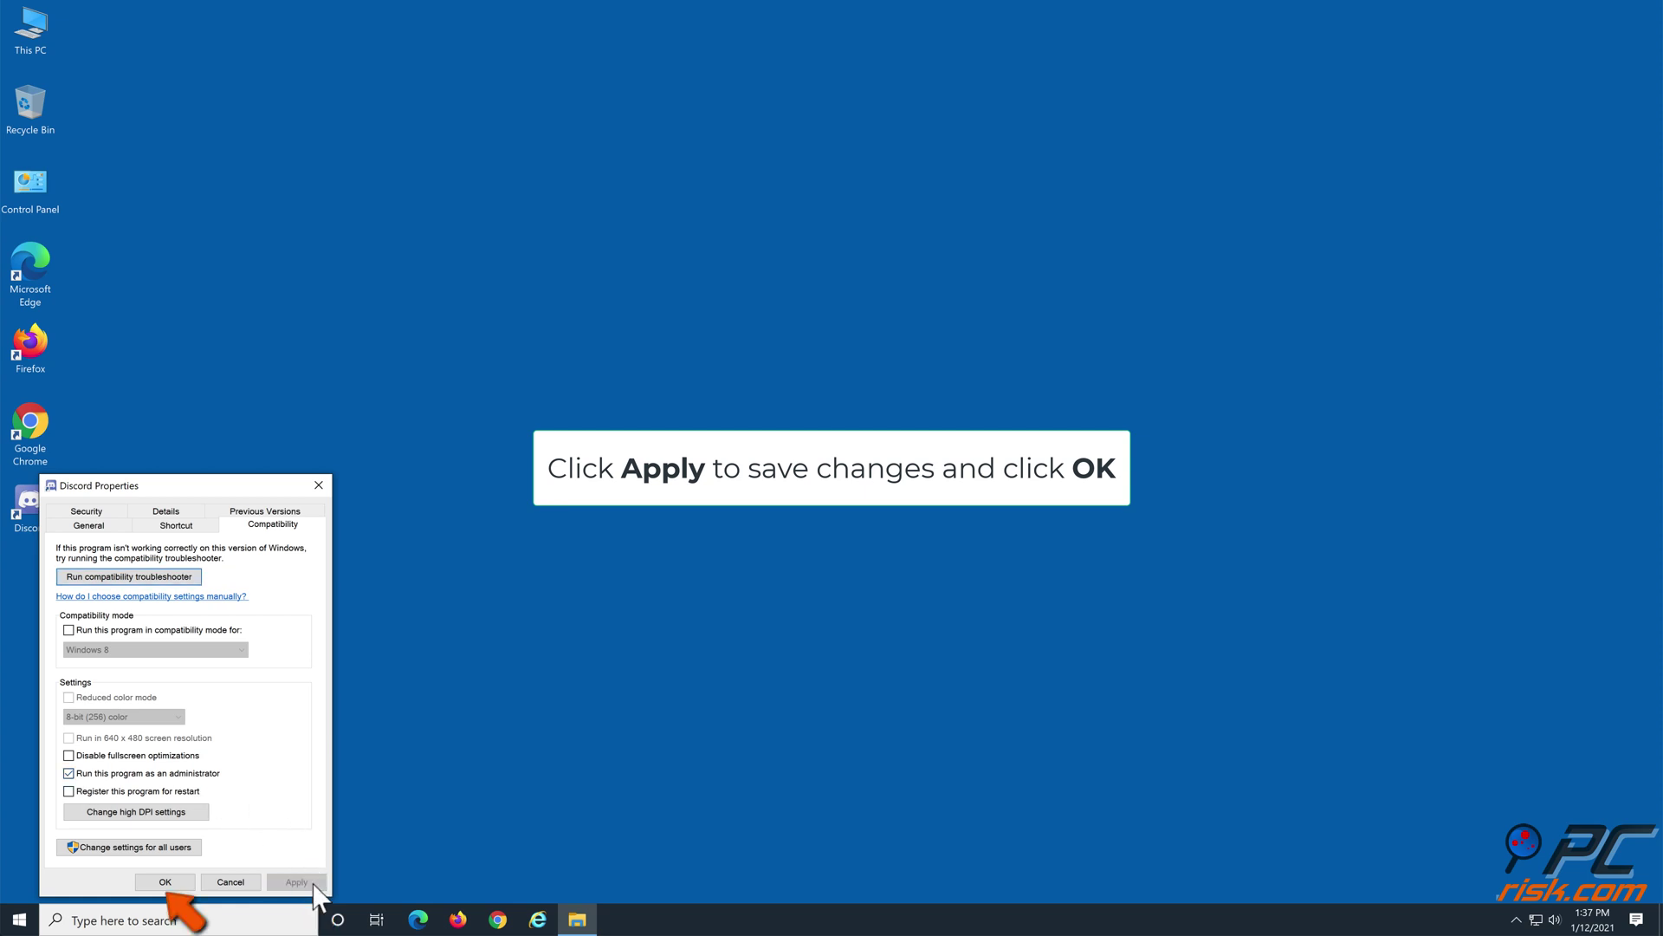
{"action": "left_click", "coordinate": [183, 883]}
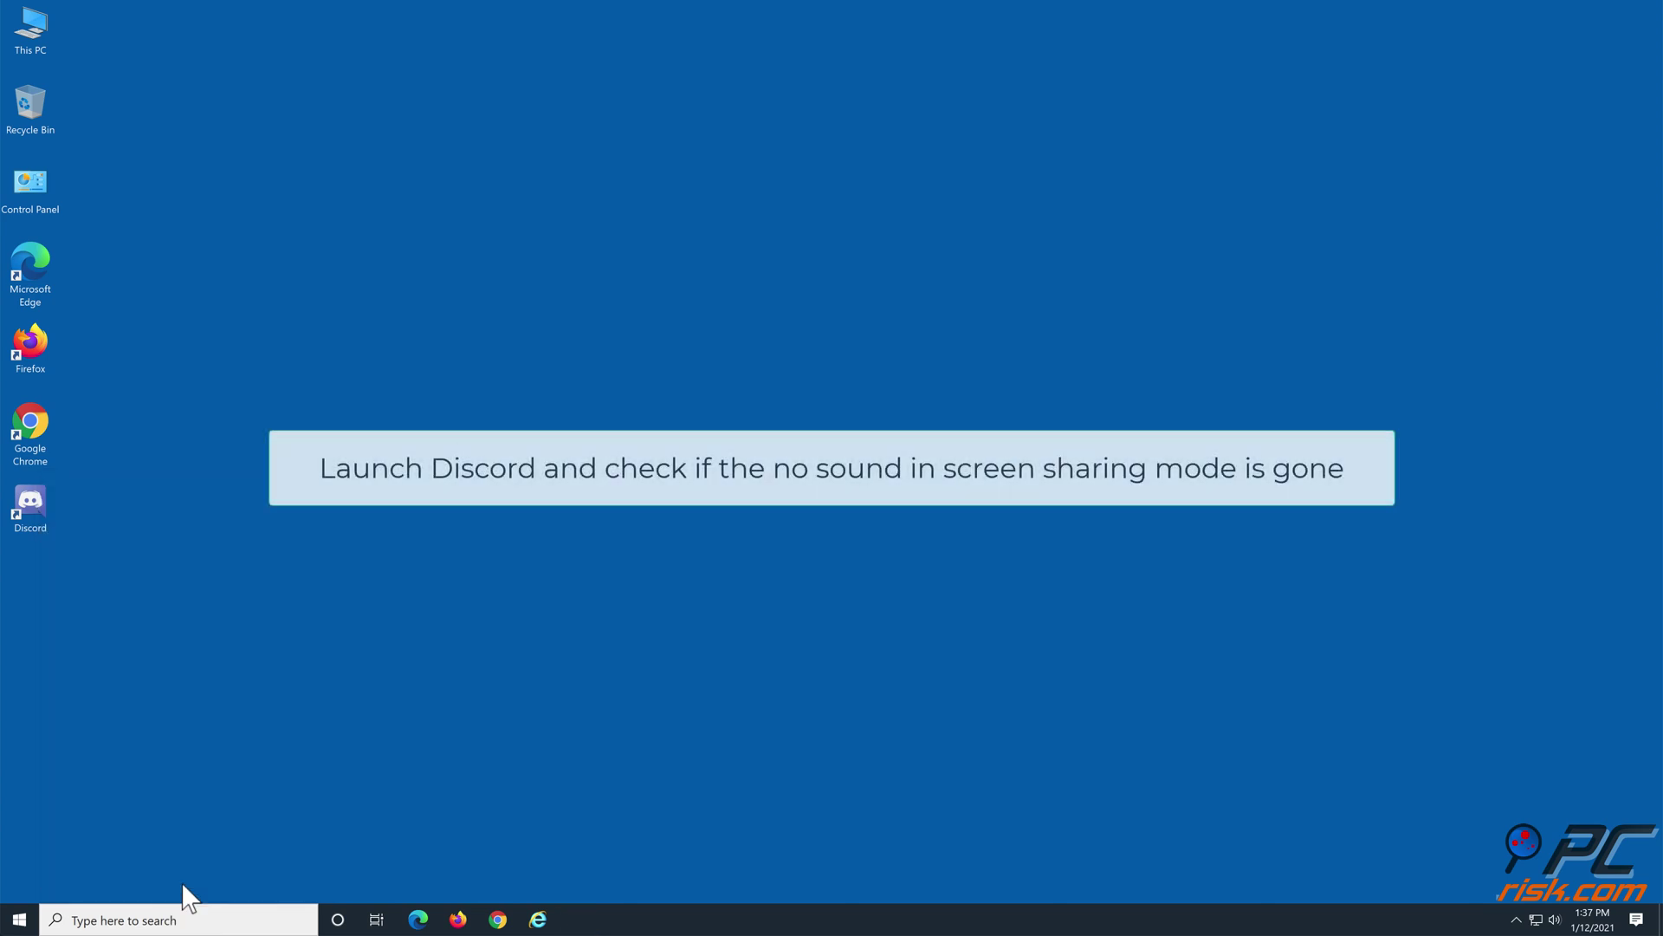
- Launch Discord from the desktop shortcut, then close its window
{"action": "double_click", "coordinate": [43, 518]}
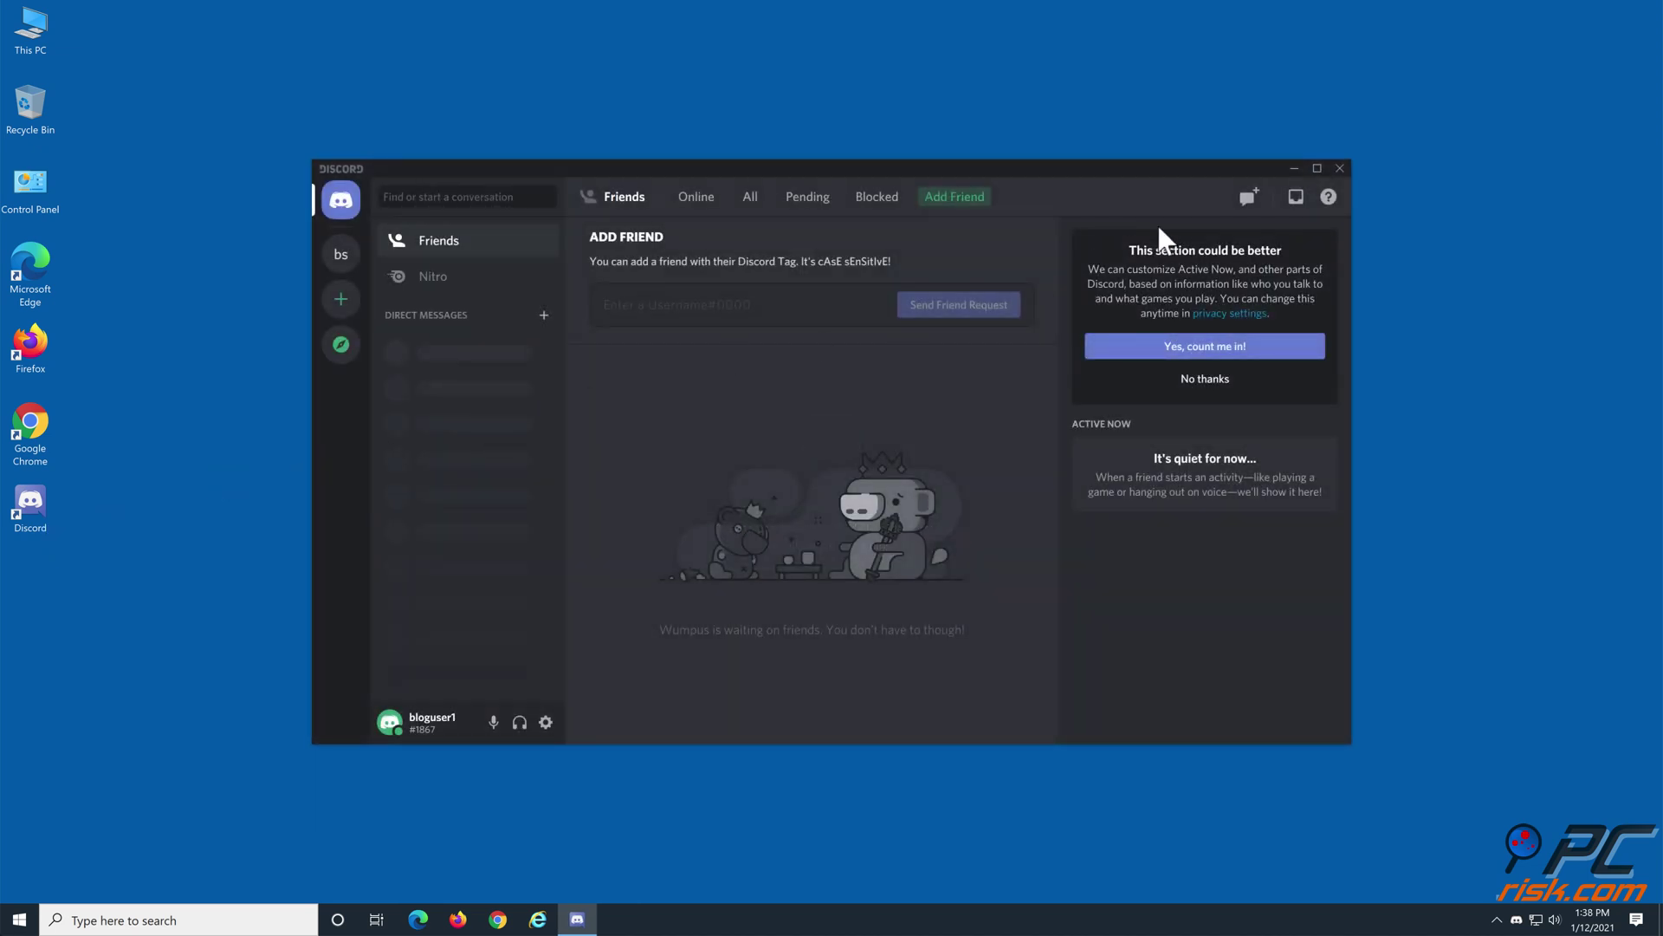
{"action": "left_click", "coordinate": [1339, 169]}
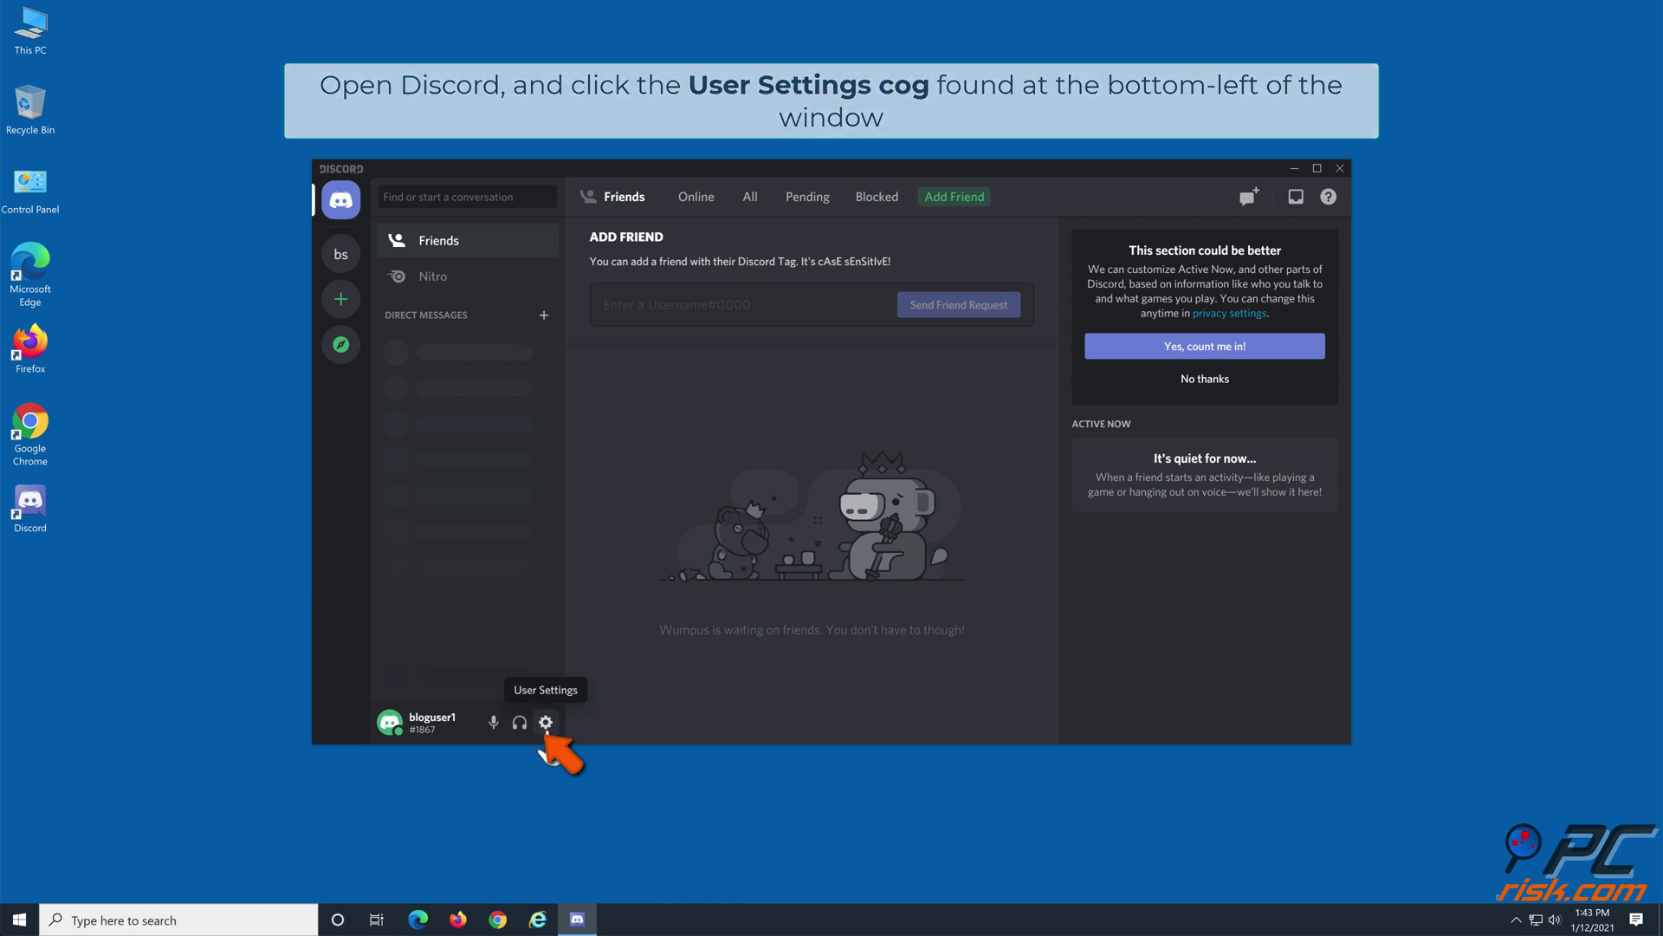
- Reset Discord's Voice & Video settings to defaults and confirm the reset
{"action": "left_click", "coordinate": [546, 725]}
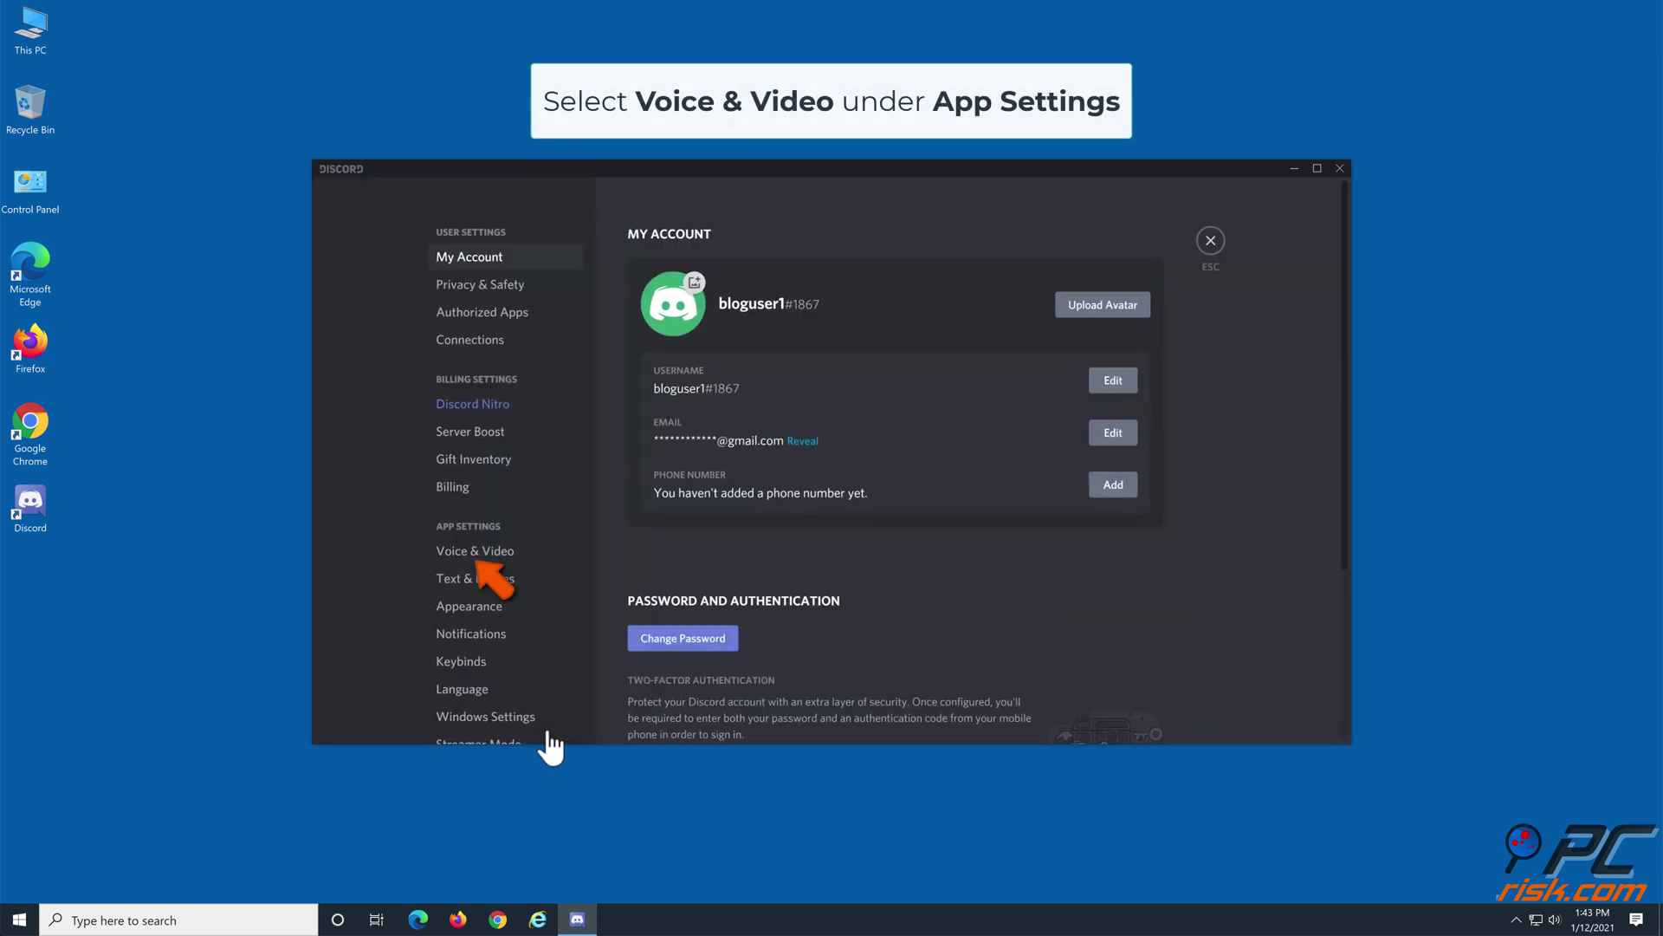
{"action": "left_click", "coordinate": [539, 556]}
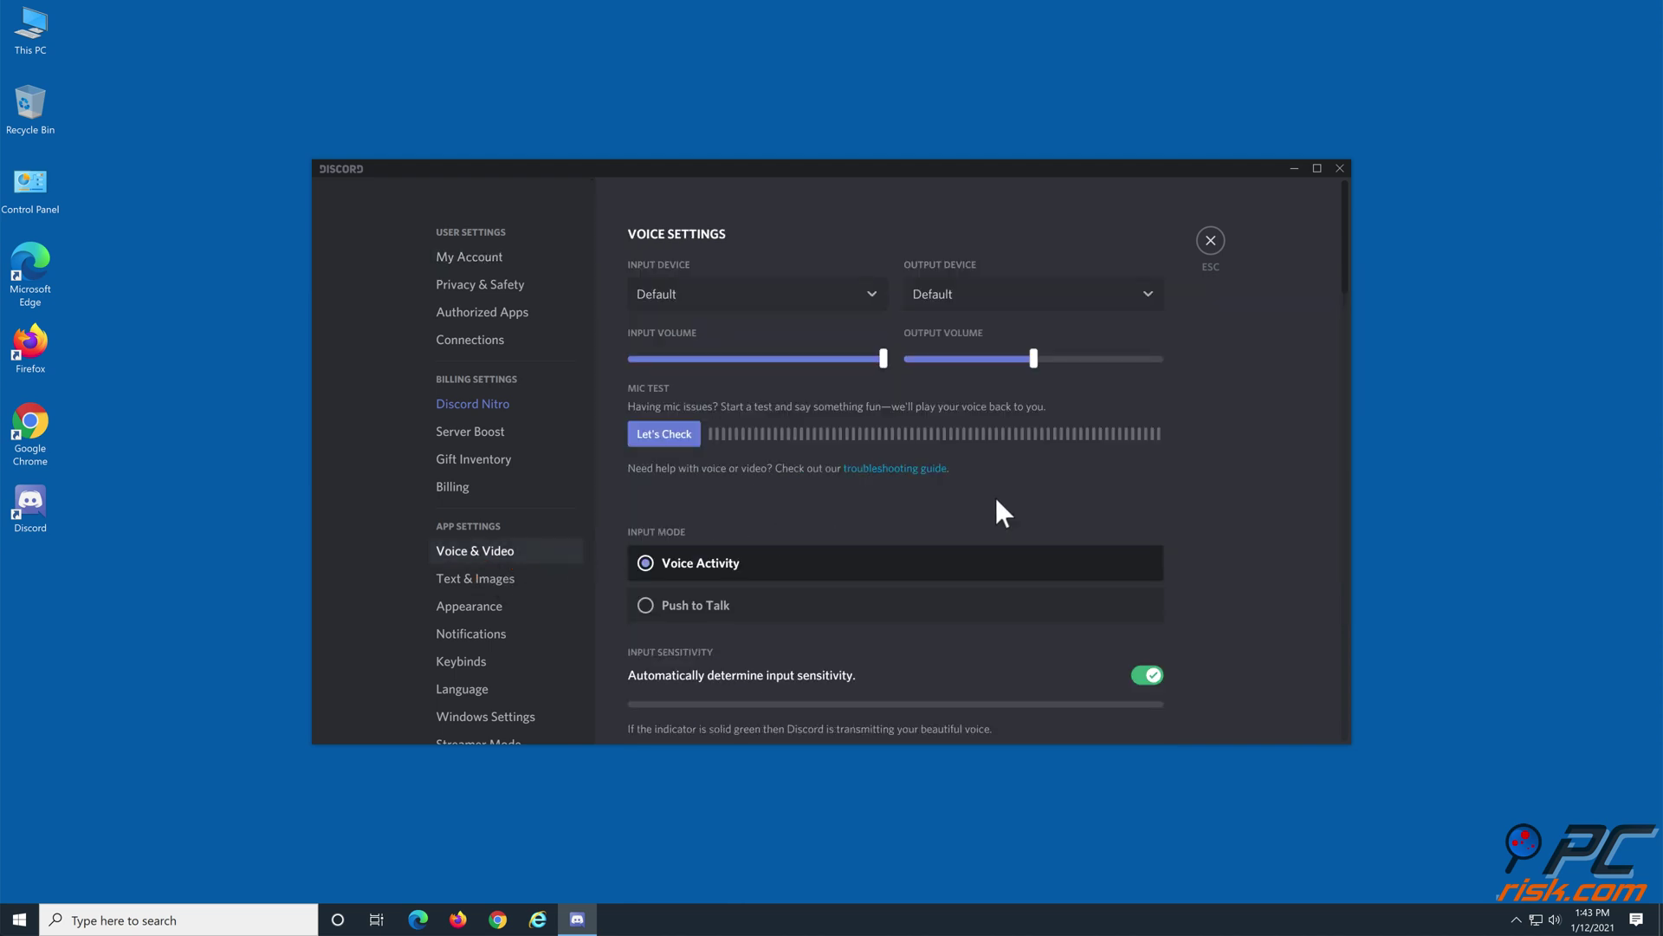
{"action": "scroll", "coordinate": [997, 503], "scroll_direction": "down", "scroll_amount": 10}
{"action": "scroll", "coordinate": [995, 500], "scroll_direction": "down", "scroll_amount": 5}
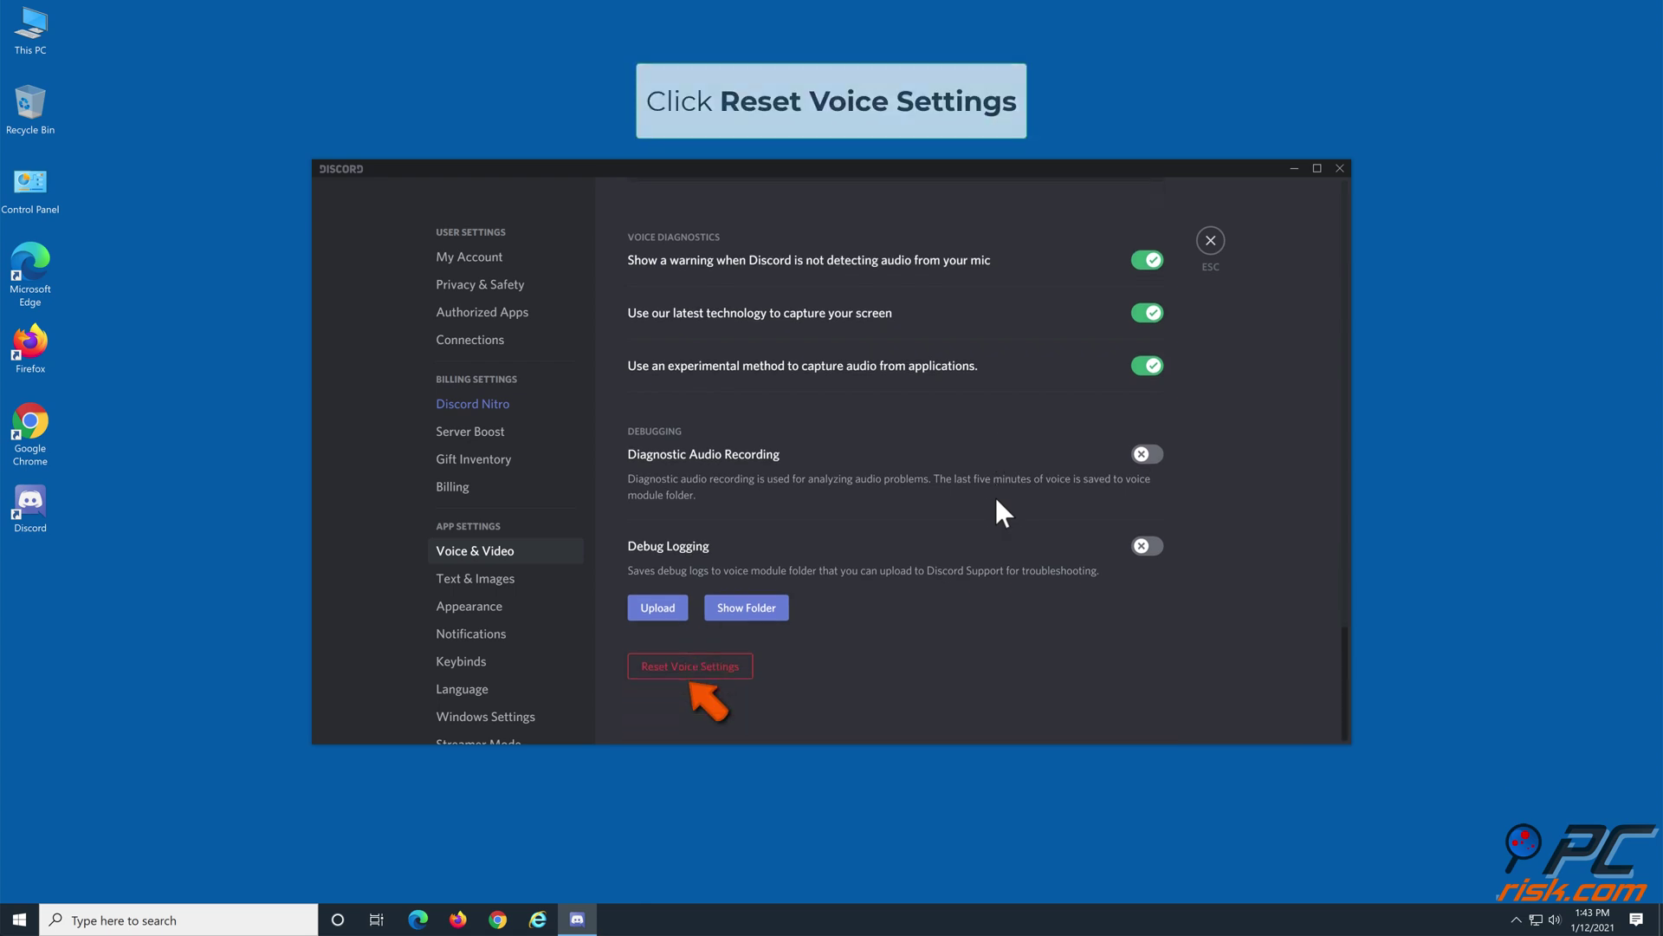
{"action": "left_click", "coordinate": [745, 667]}
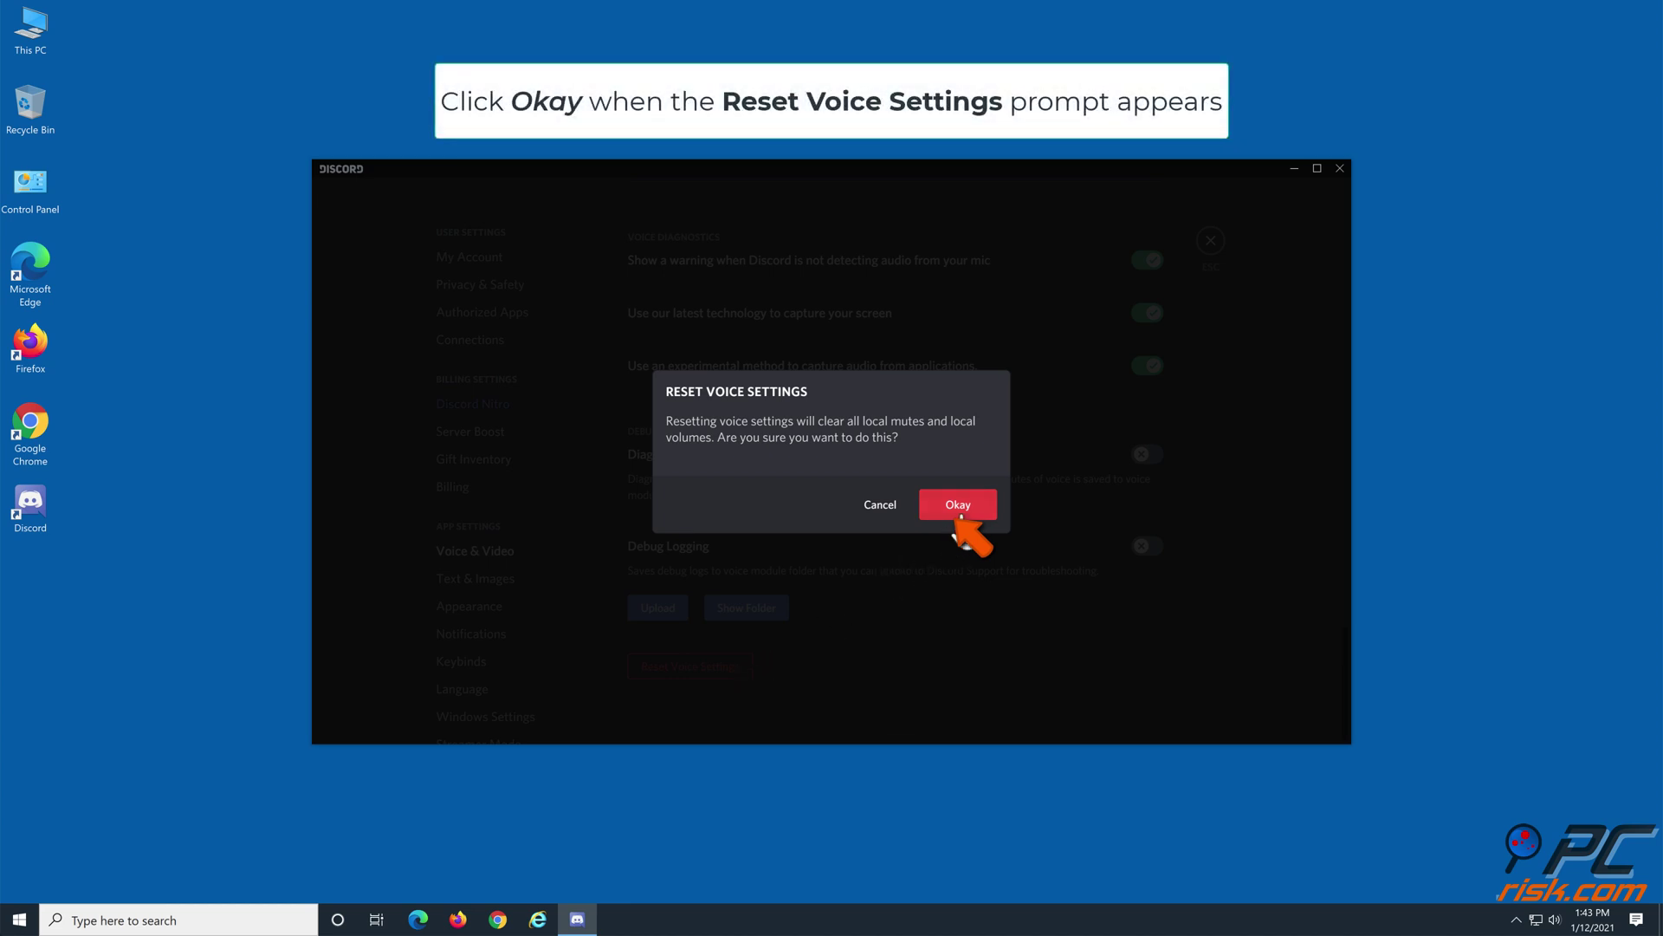
{"action": "left_click", "coordinate": [960, 509]}
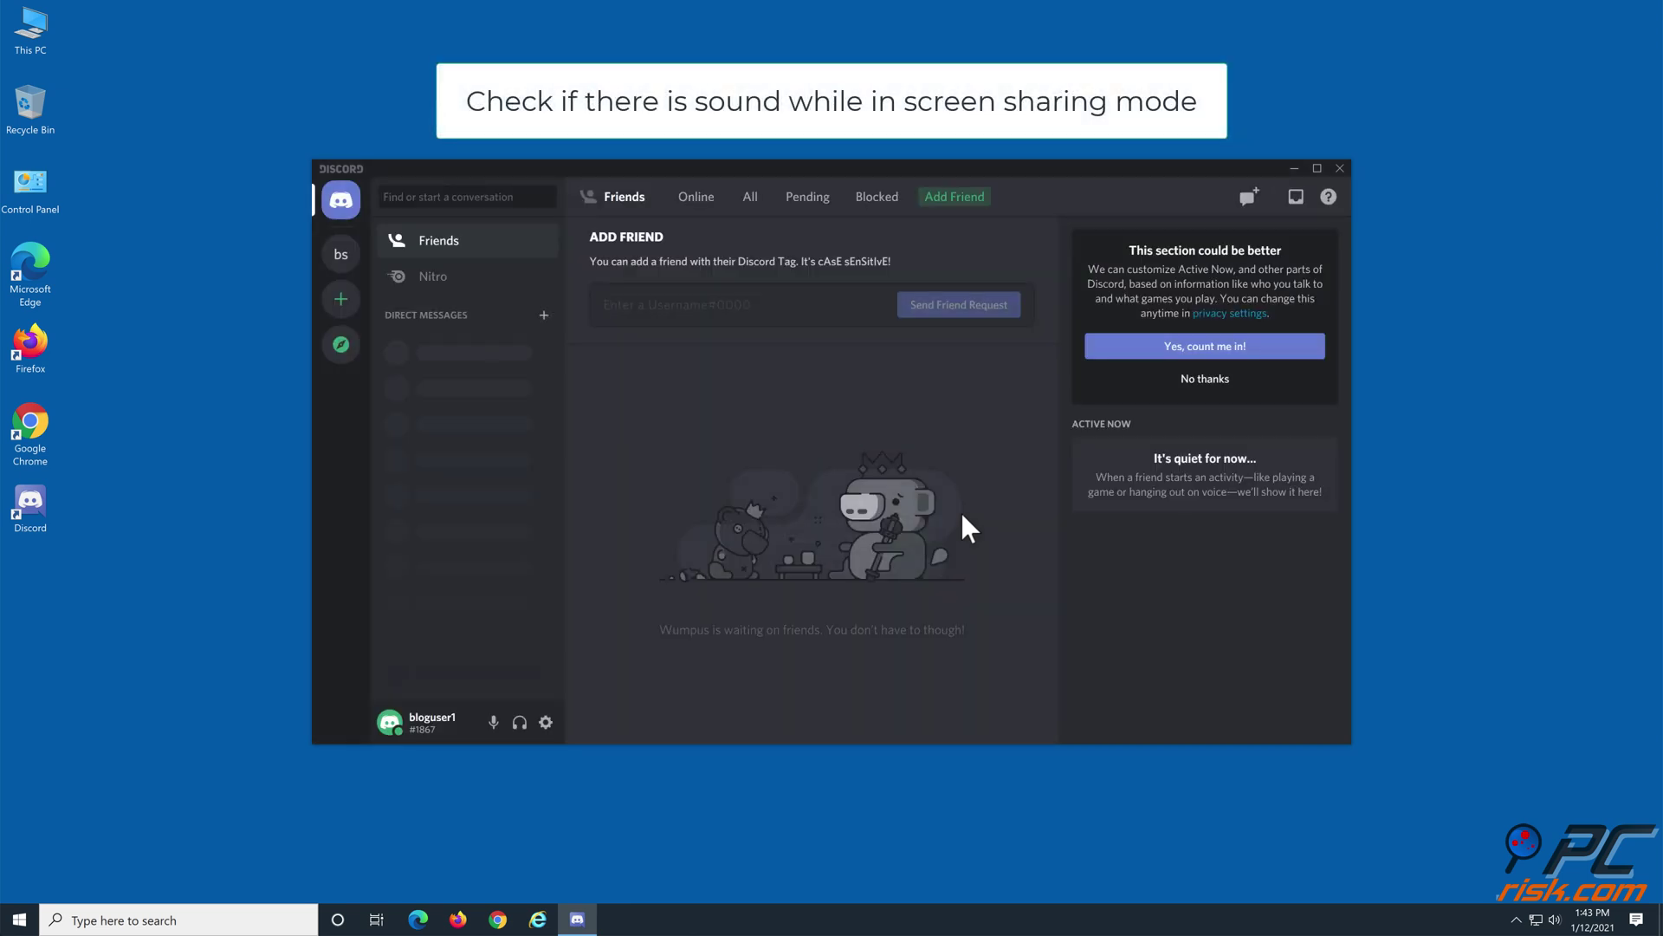
{"action": "left_click", "coordinate": [1339, 168]}
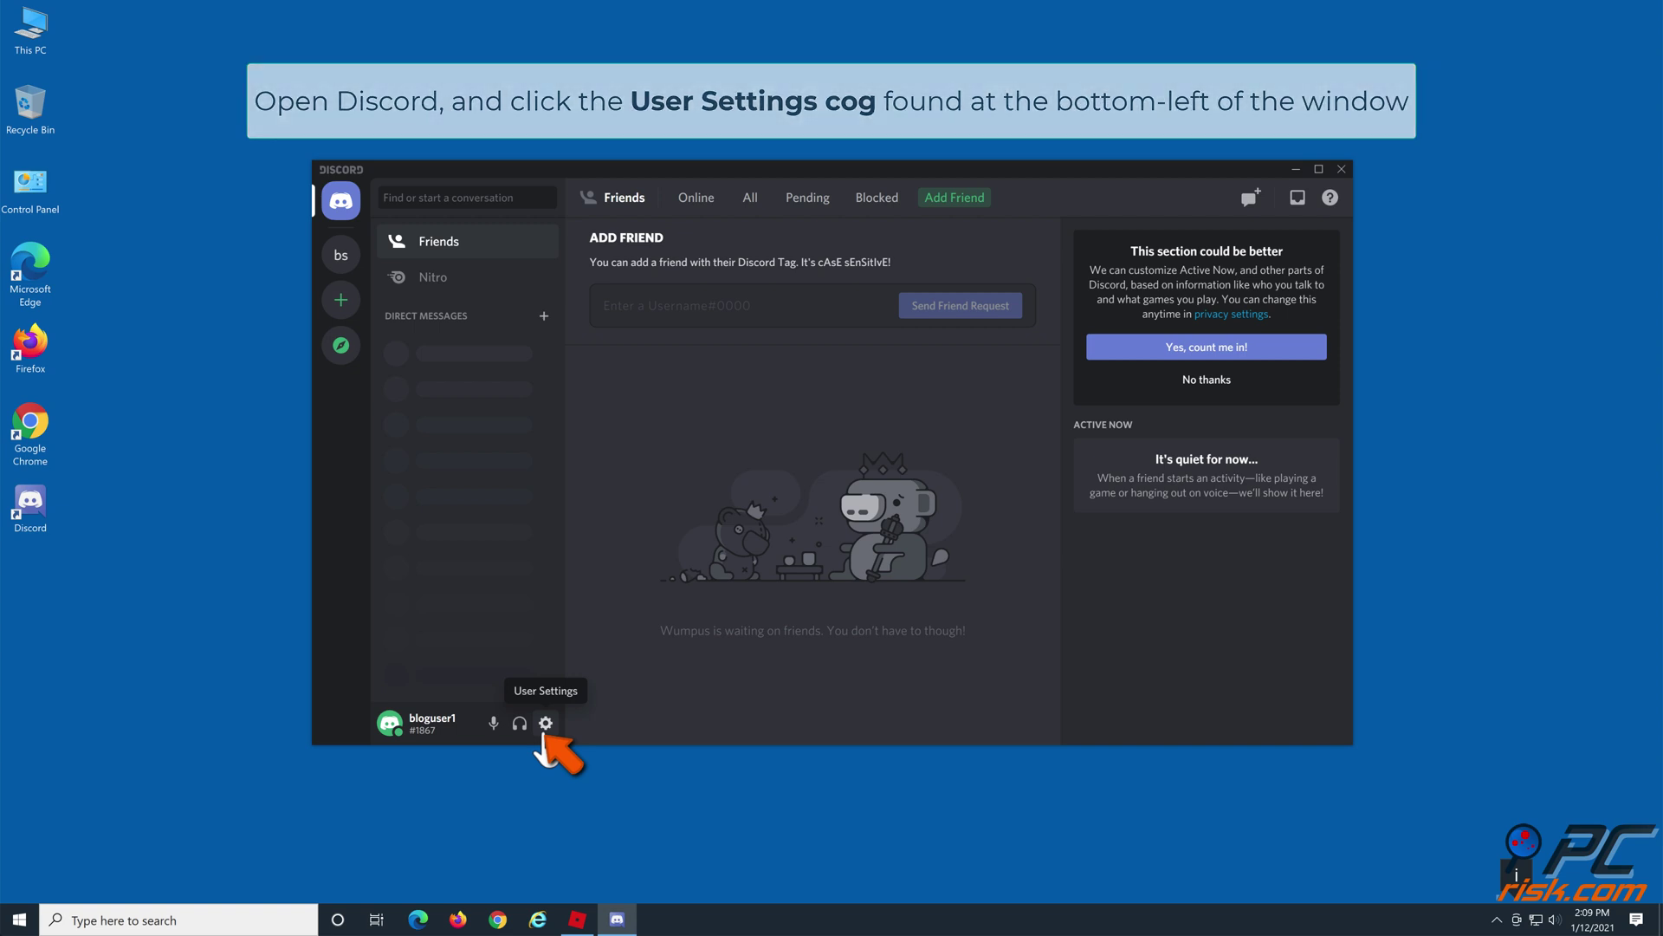
- Add Roblox under Game Activity with its in-game overlay enabled, then close Discord
{"action": "left_click", "coordinate": [546, 726]}
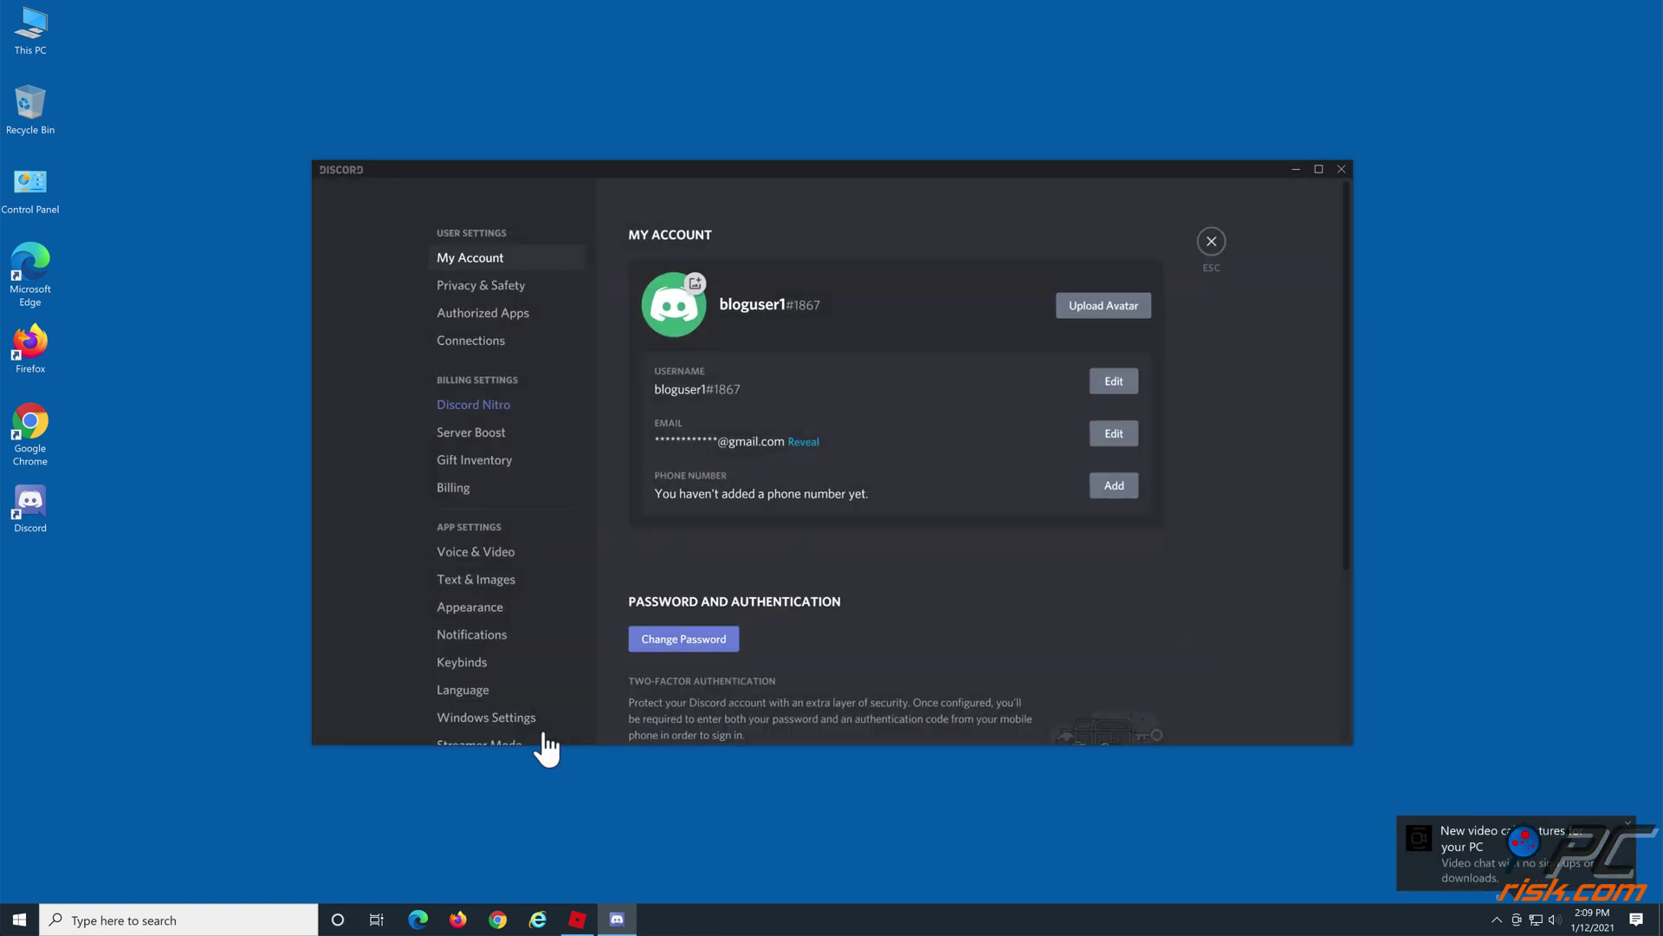
{"action": "scroll", "coordinate": [546, 603], "scroll_direction": "down", "scroll_amount": 3}
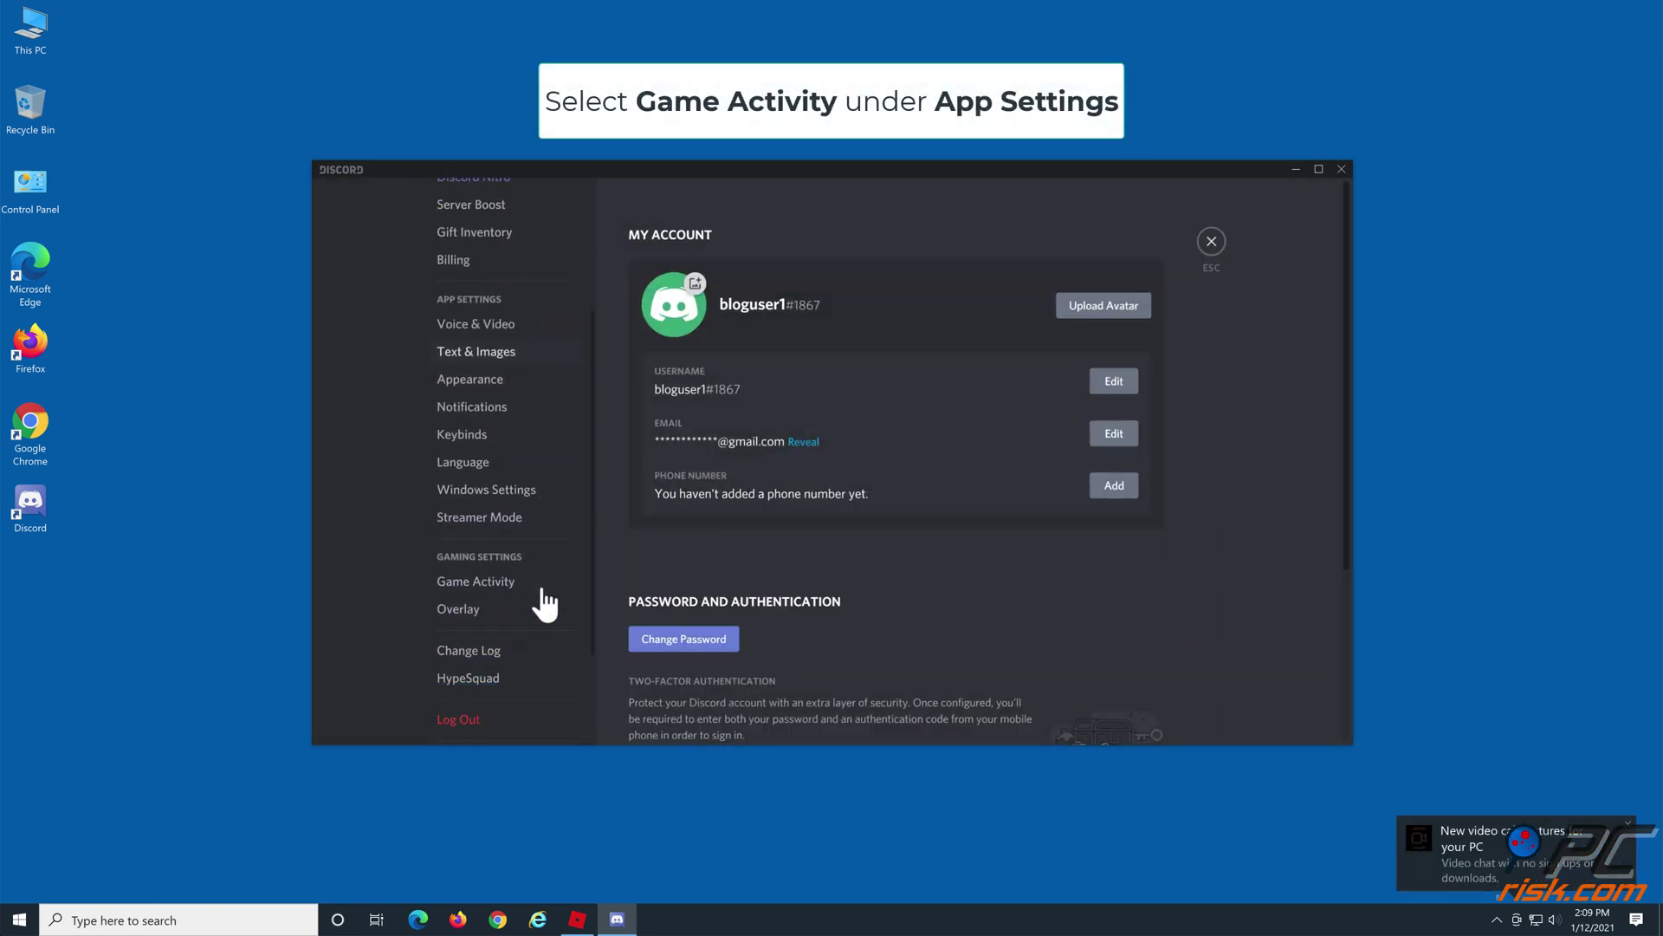
{"action": "scroll", "coordinate": [546, 604], "scroll_direction": "down", "scroll_amount": 1}
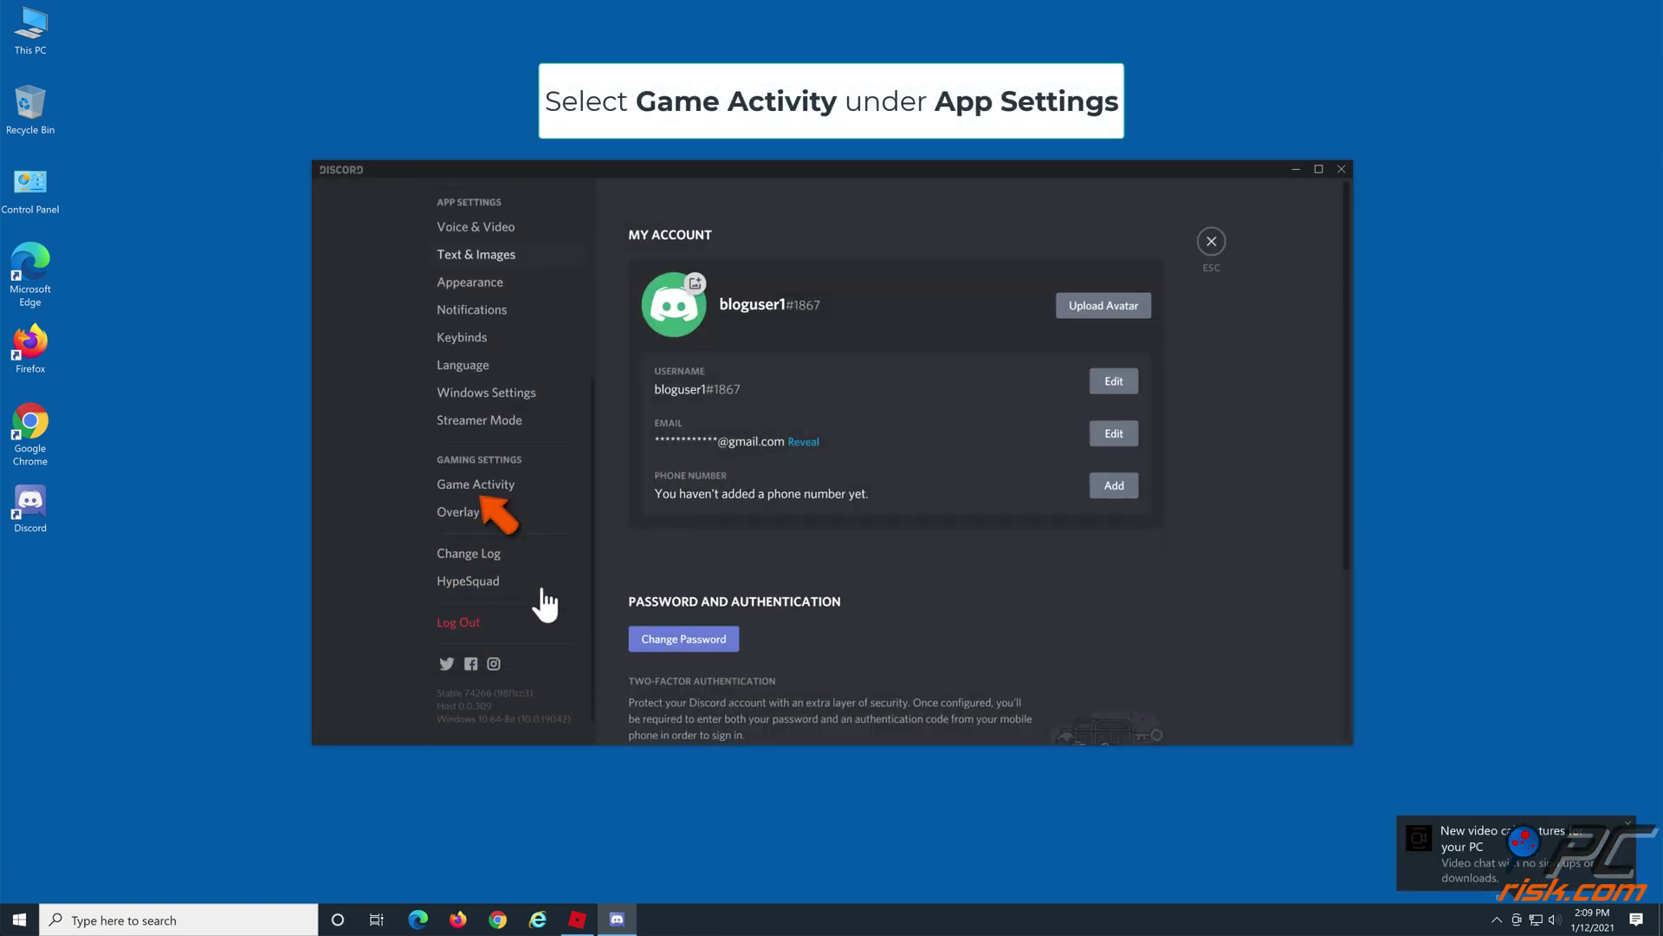
{"action": "left_click", "coordinate": [539, 503]}
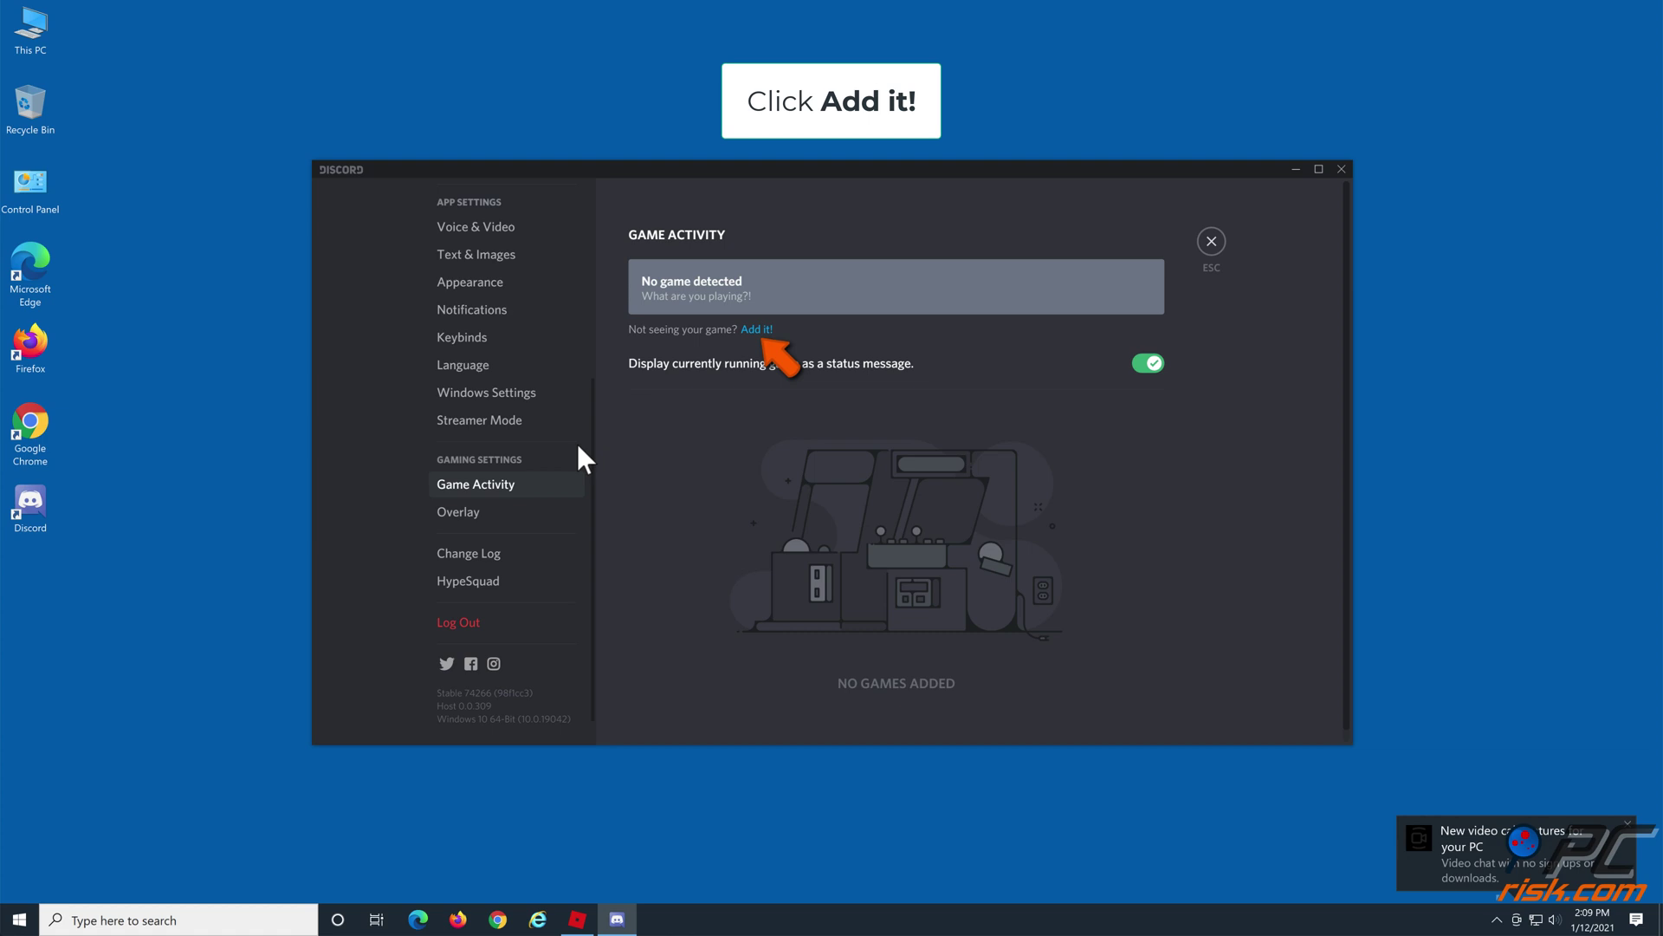
{"action": "left_click", "coordinate": [767, 336]}
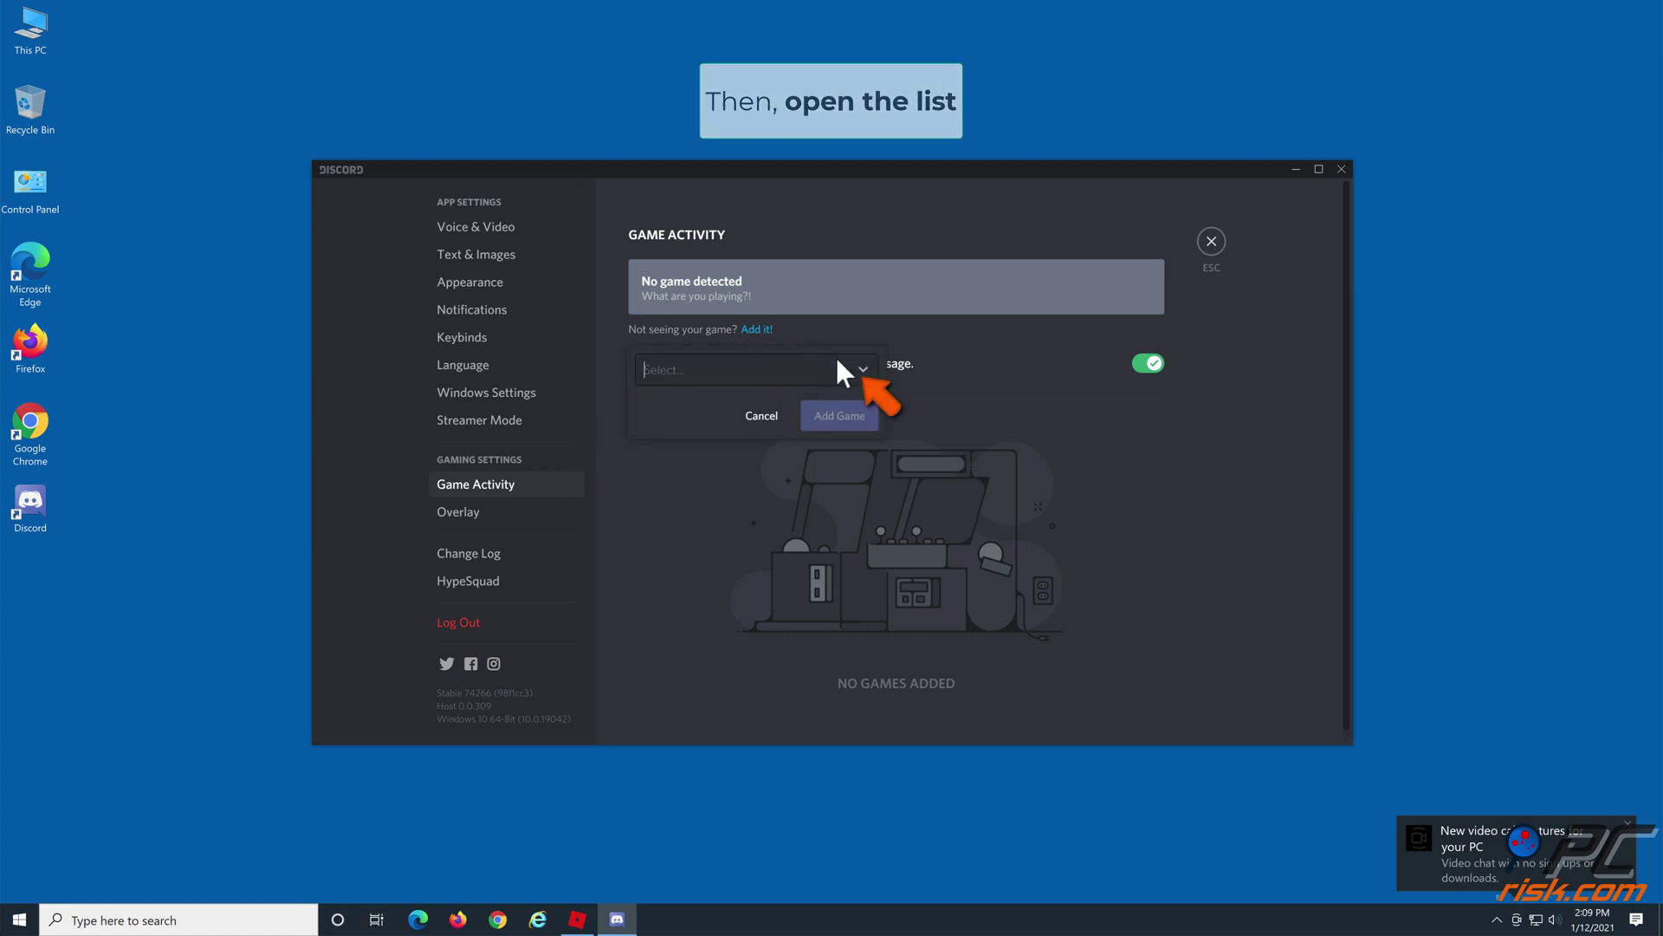
{"action": "left_click", "coordinate": [862, 374]}
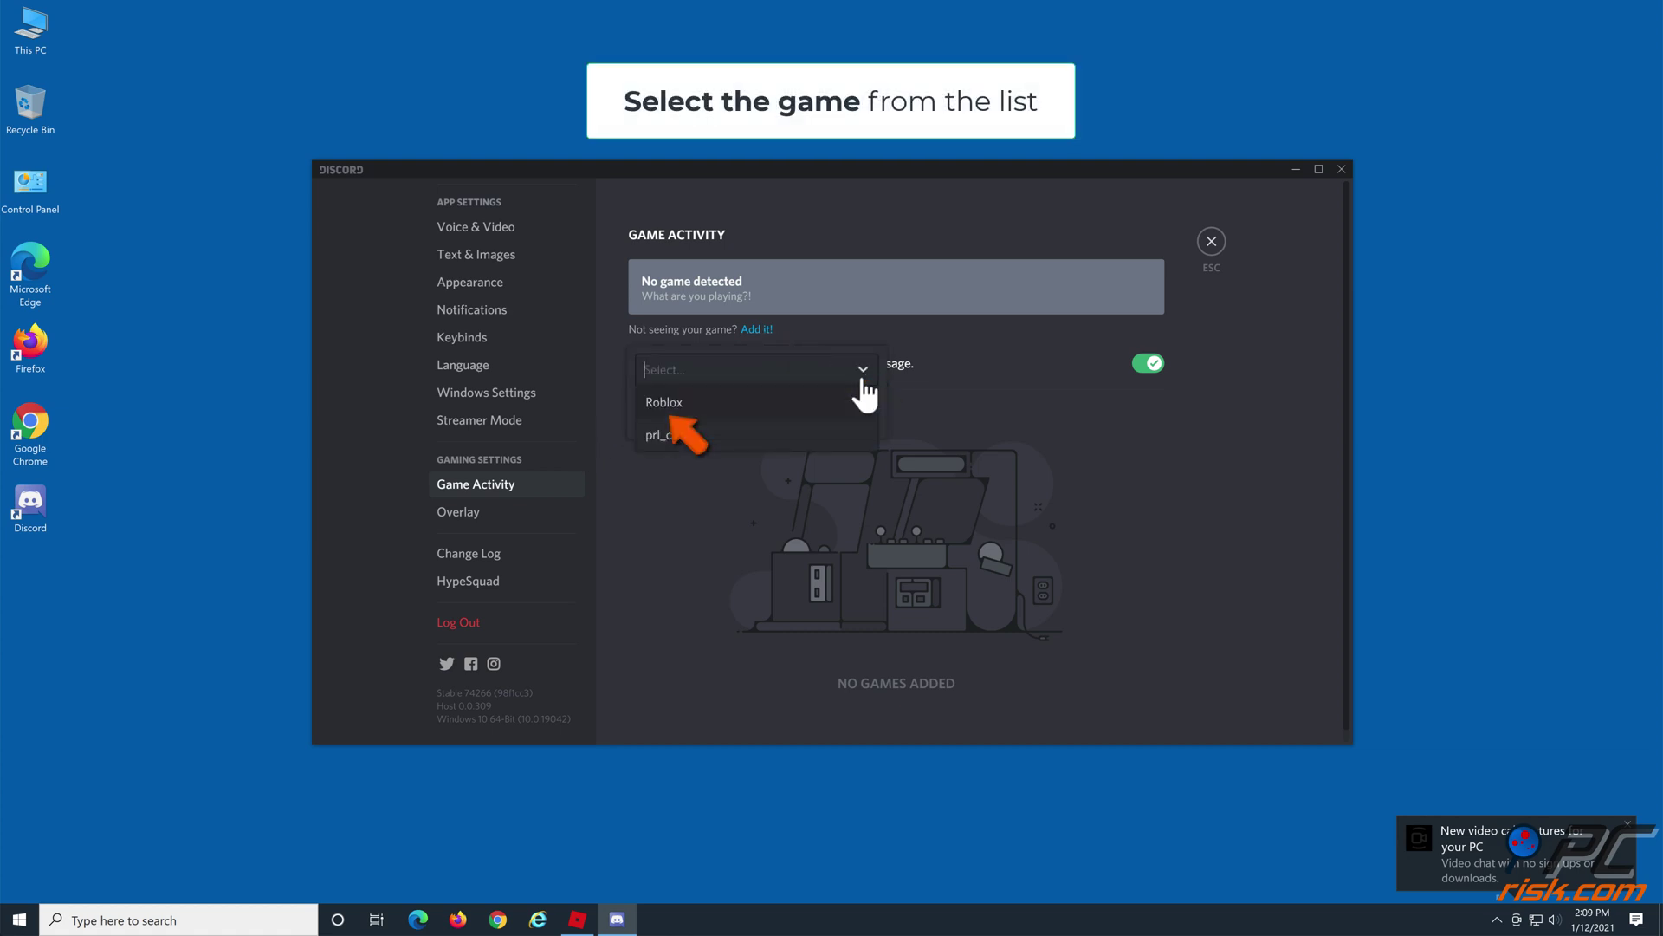
{"action": "left_click", "coordinate": [683, 413]}
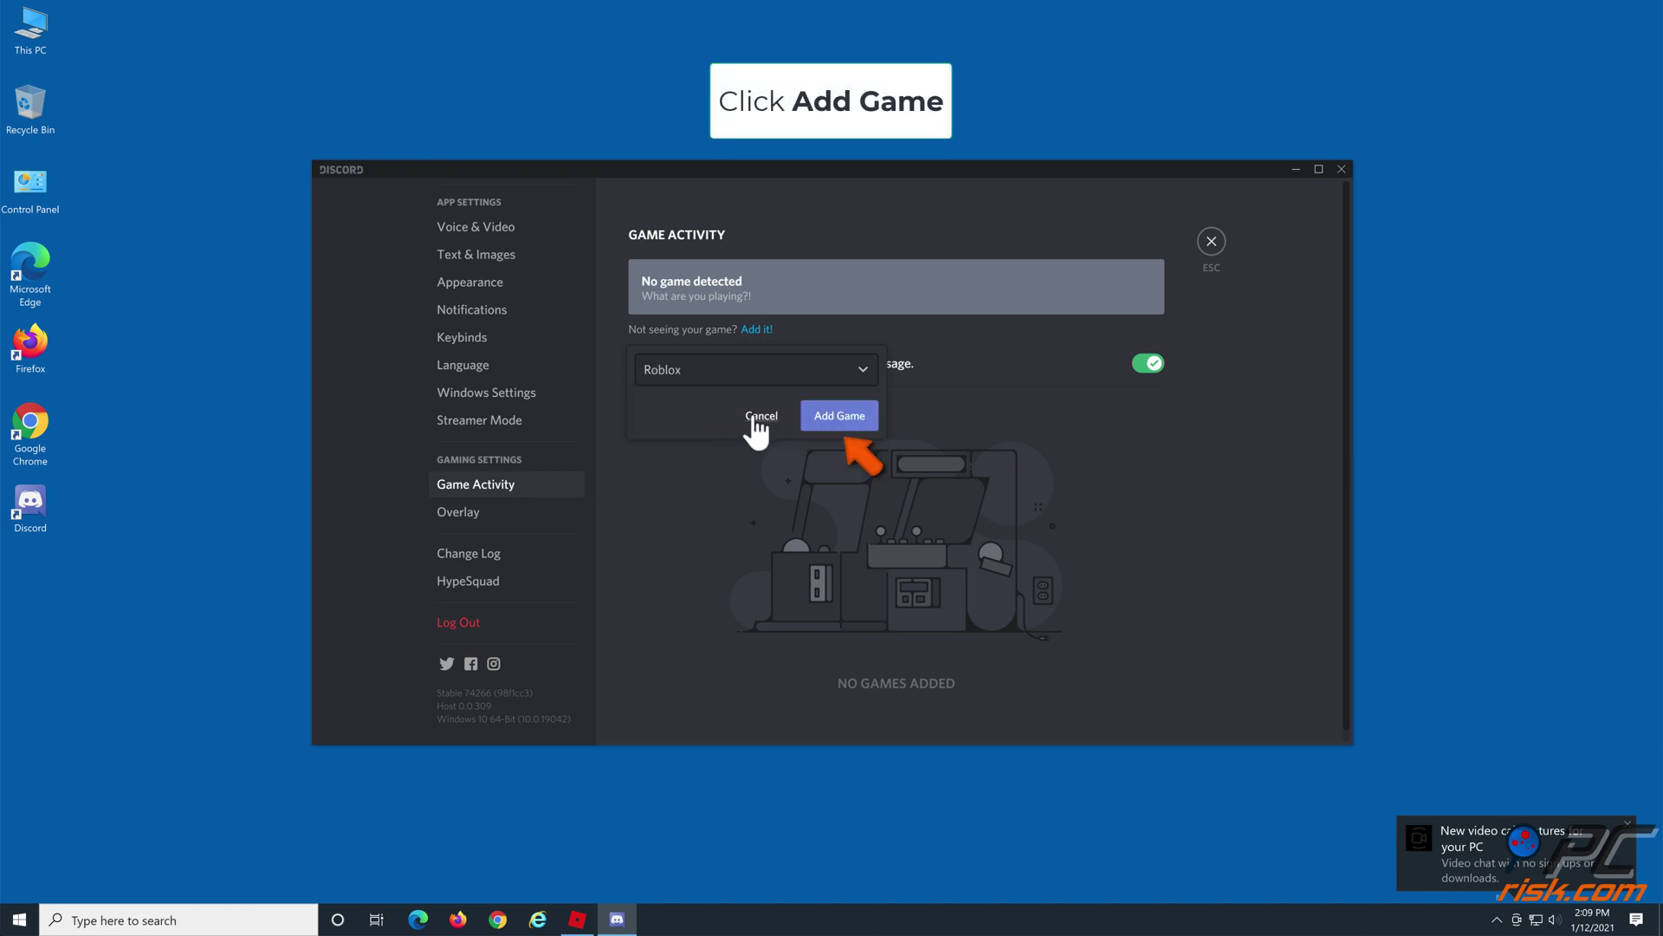
{"action": "left_click", "coordinate": [806, 423]}
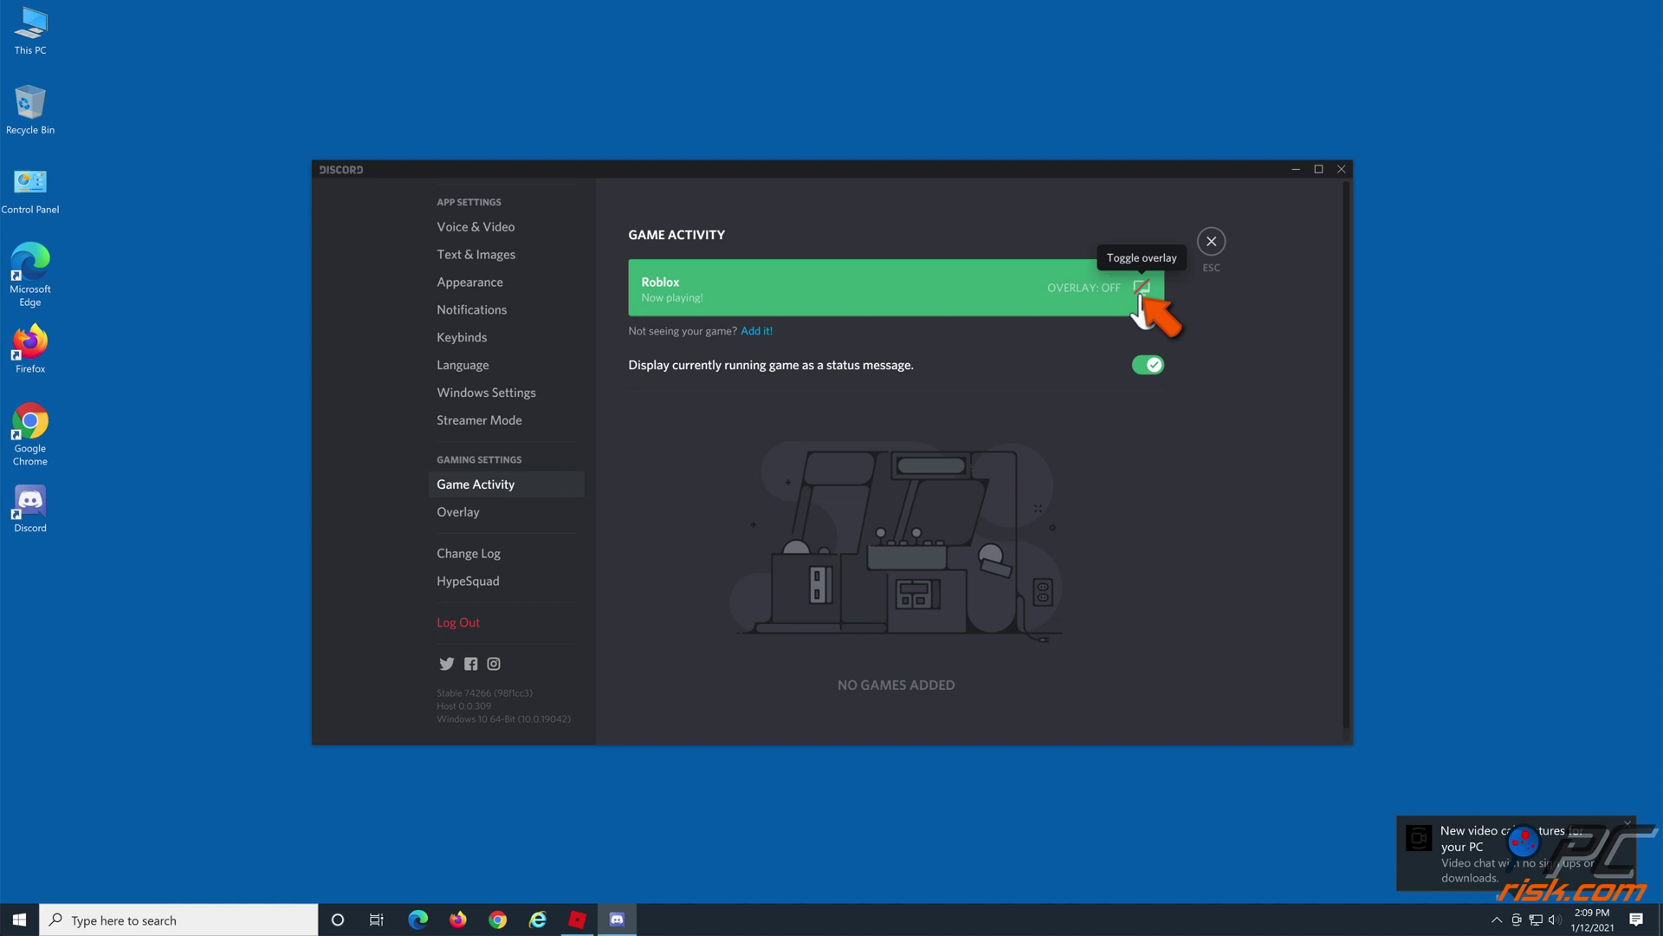
{"action": "left_click", "coordinate": [1142, 288]}
{"action": "left_click", "coordinate": [1211, 243]}
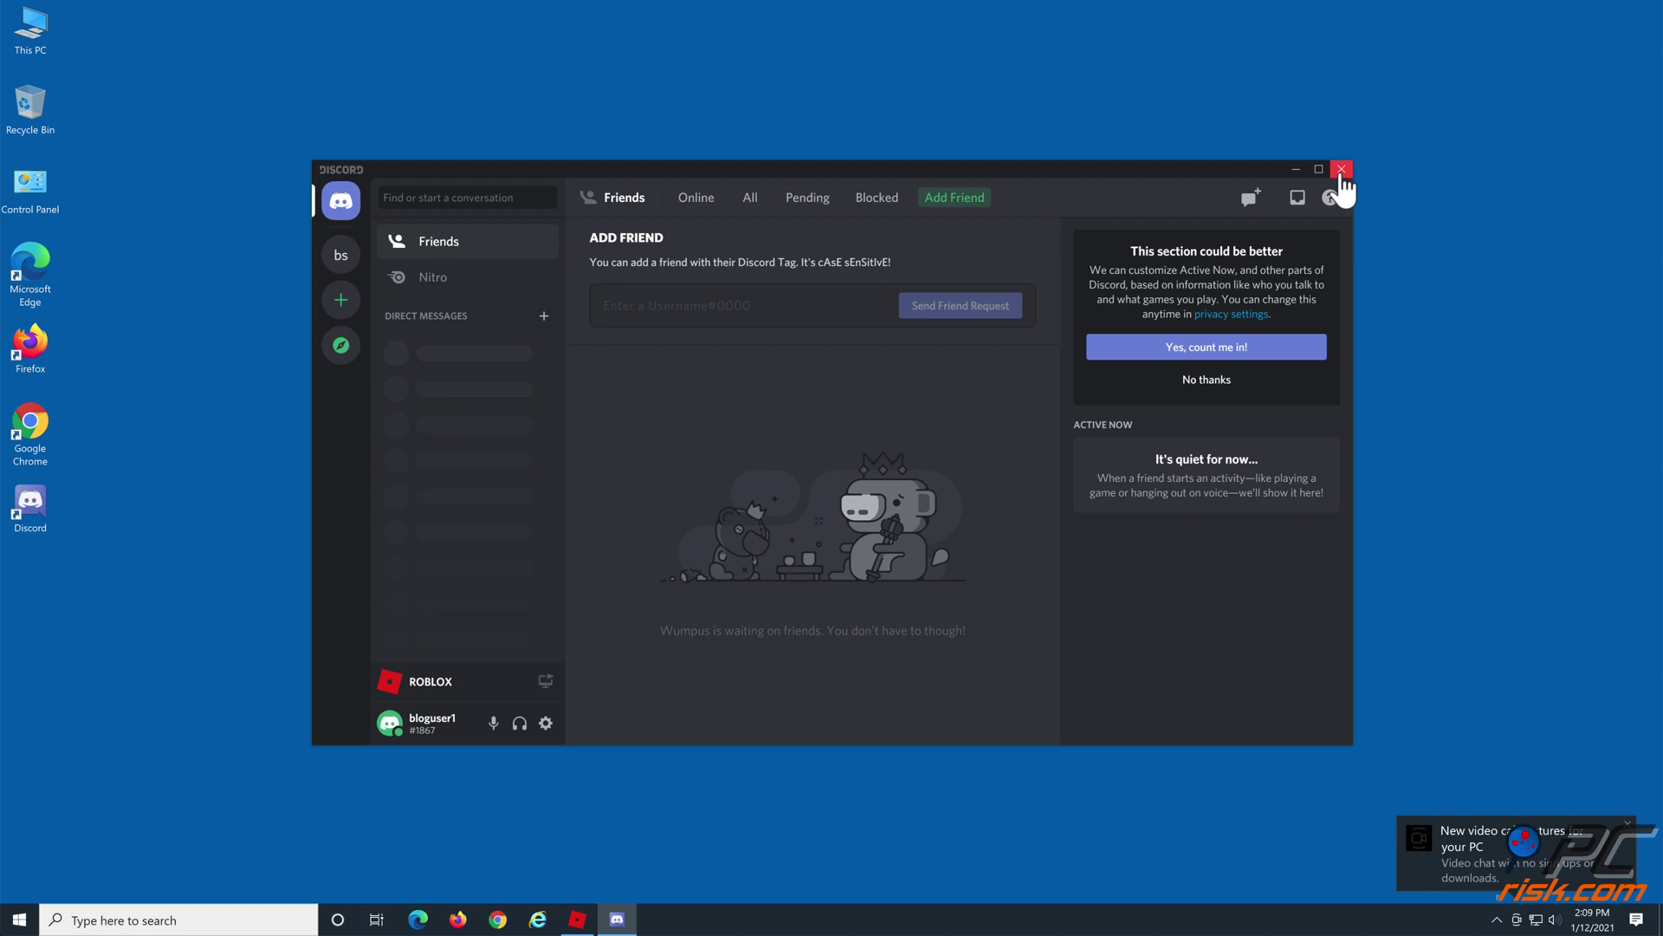
{"action": "left_click", "coordinate": [1342, 170]}
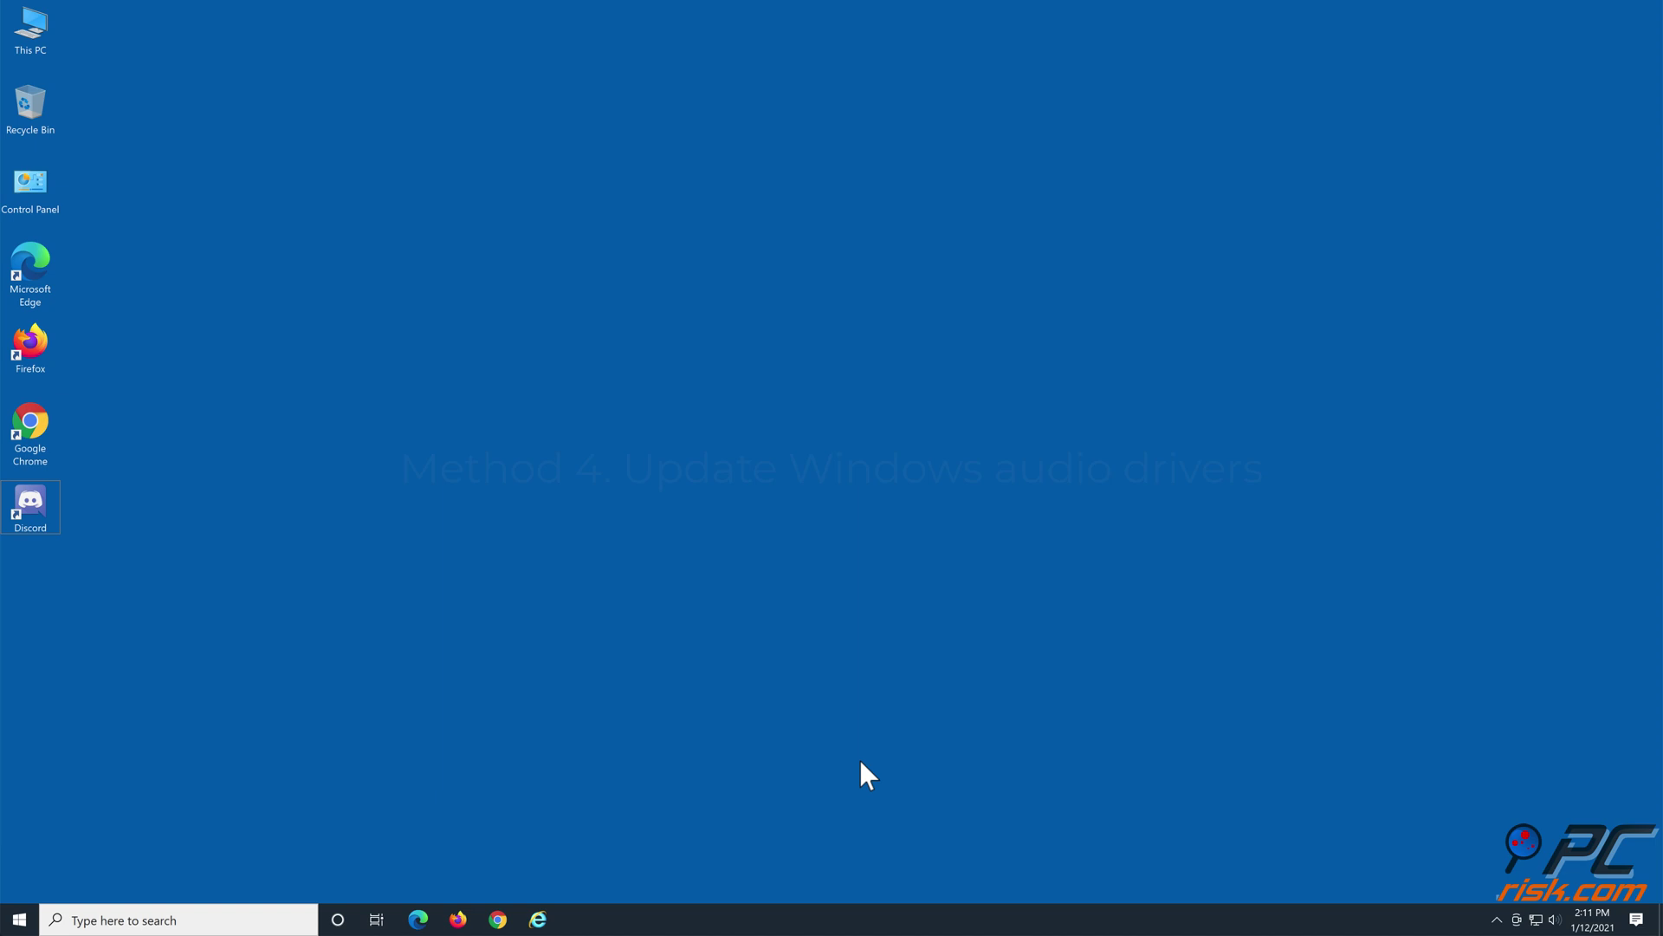
- Update the High Definition Audio Device driver by automatic search; the best driver is already installed
{"action": "right_click", "coordinate": [24, 920]}
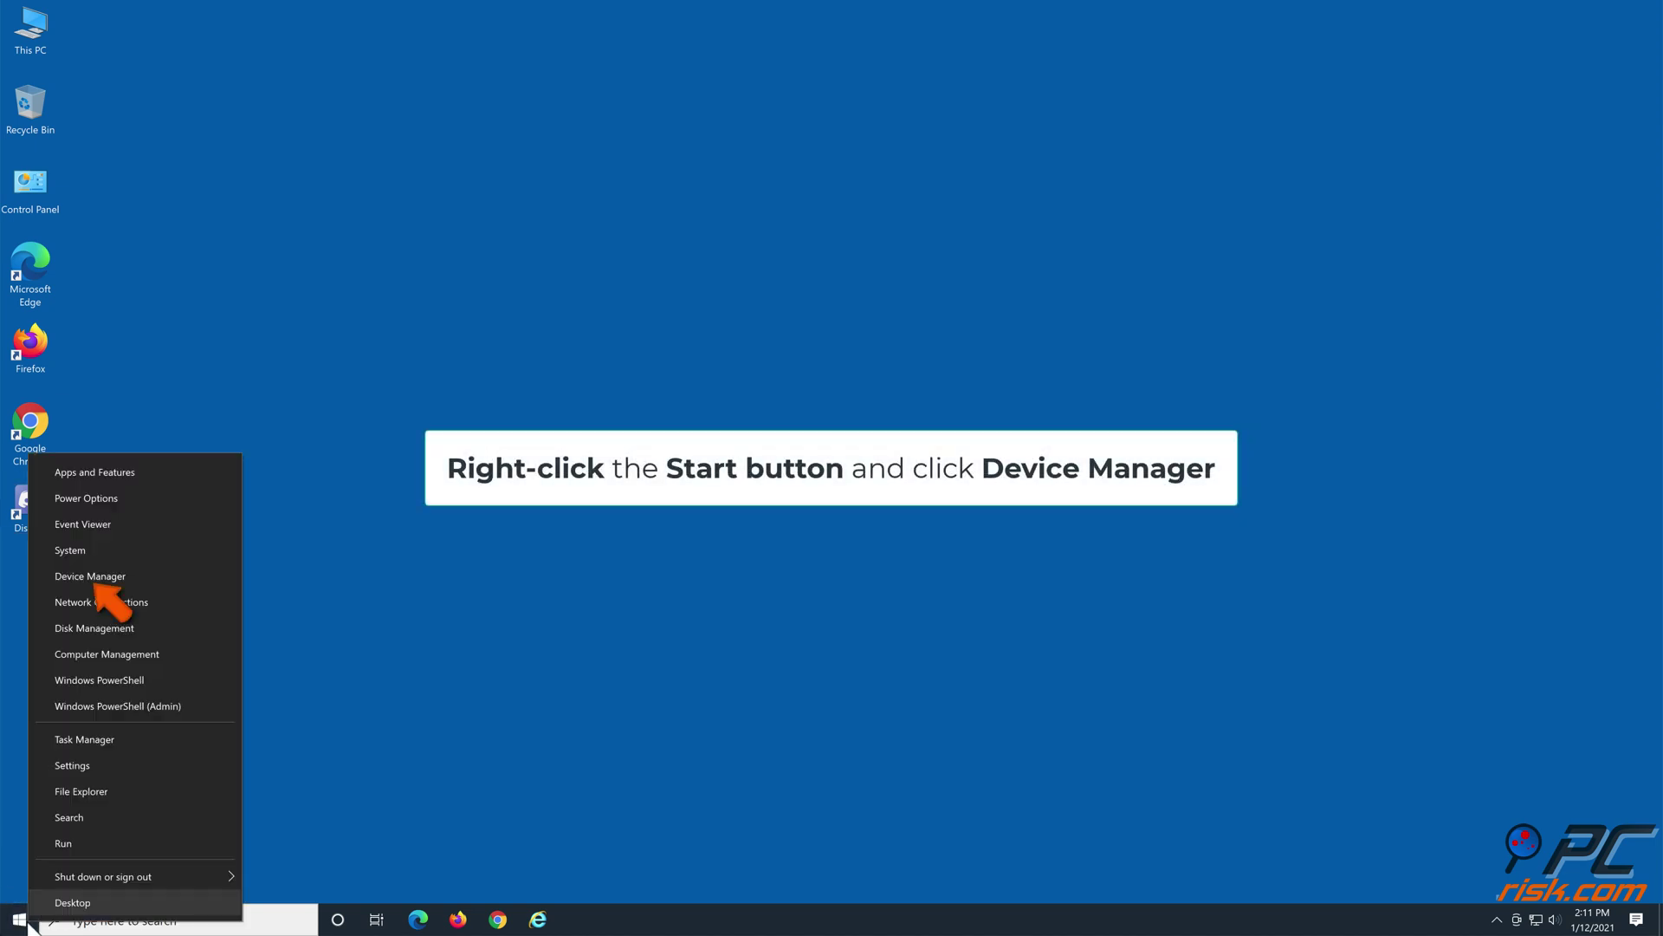
{"action": "left_click", "coordinate": [158, 578]}
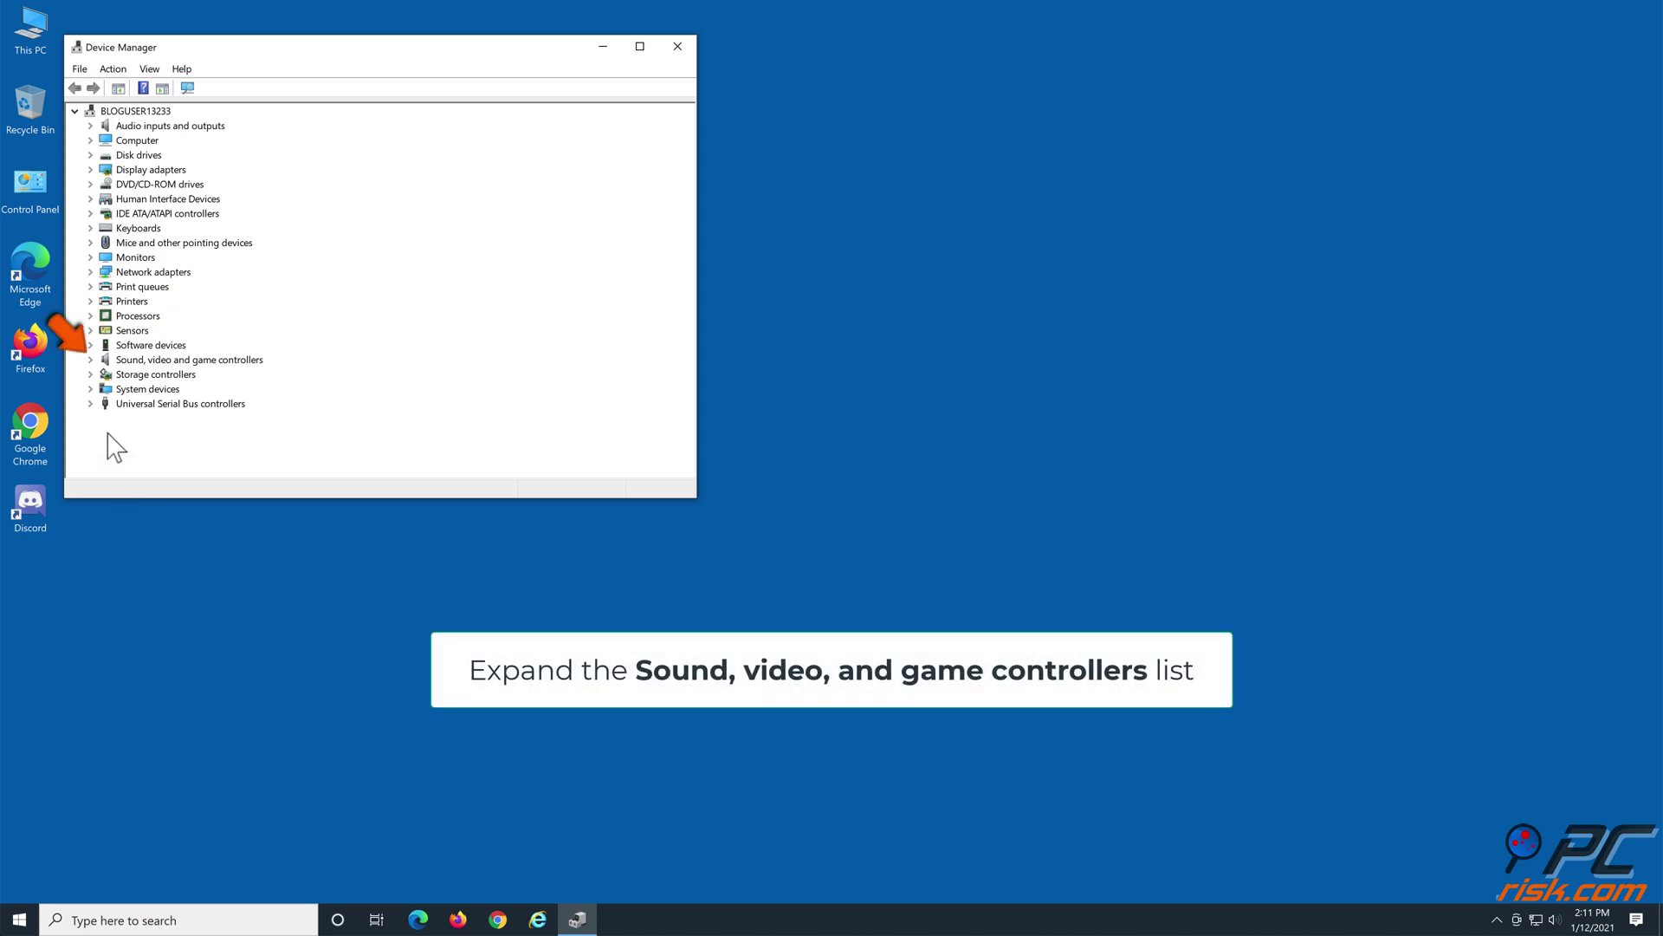
{"action": "left_click", "coordinate": [90, 360]}
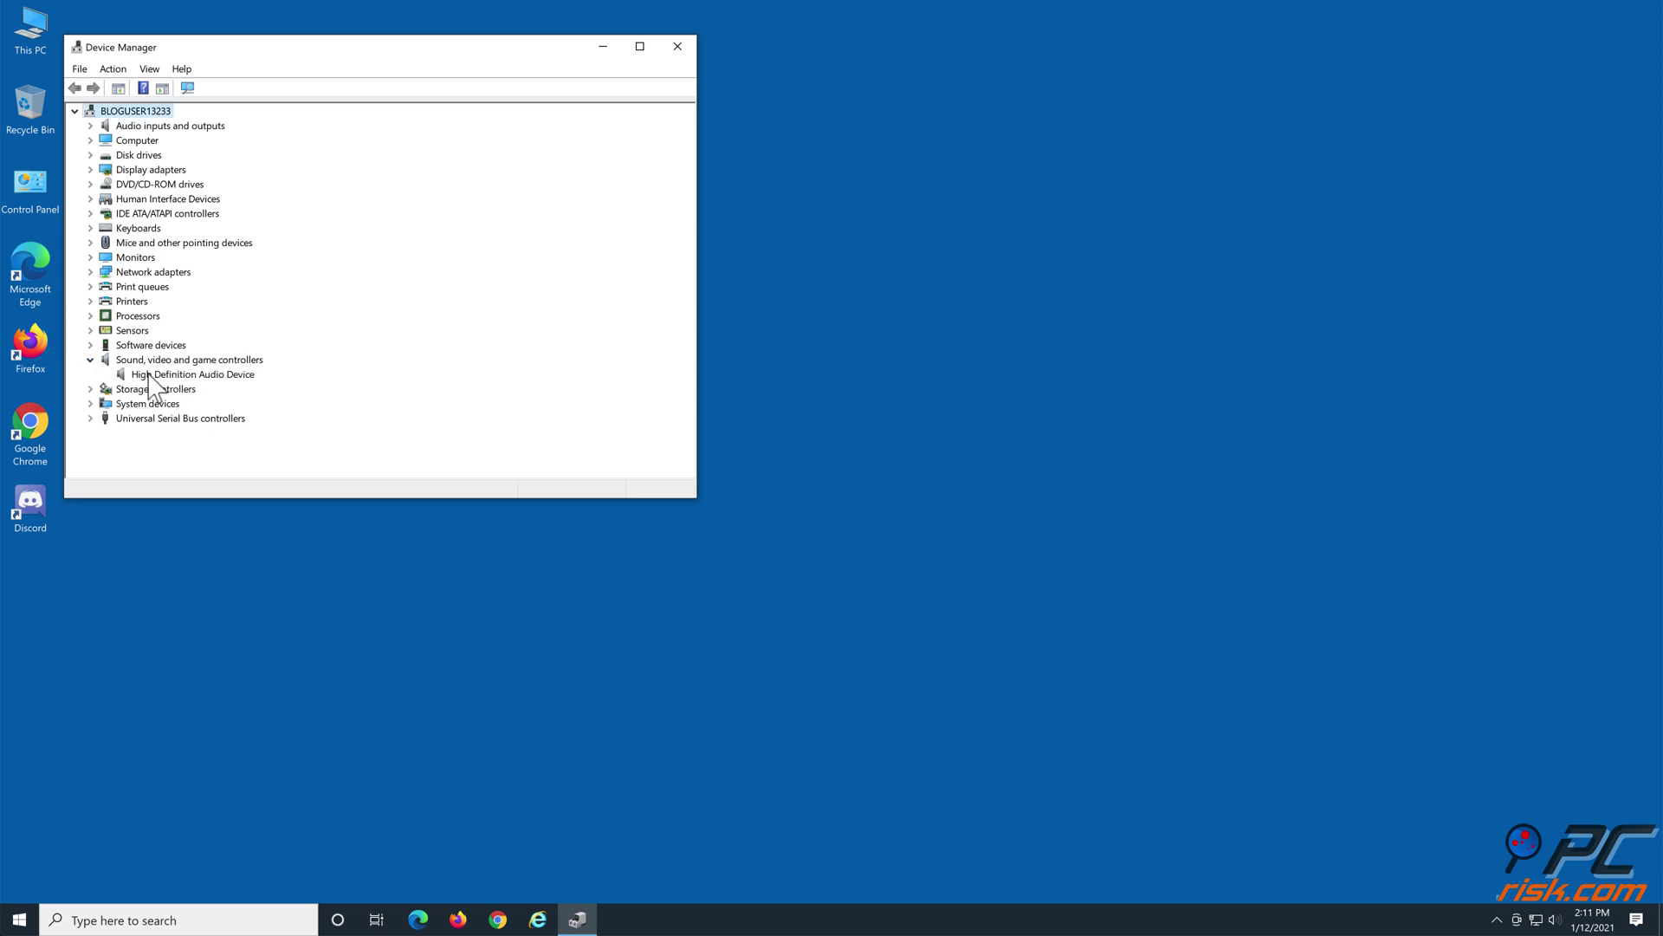
{"action": "left_click", "coordinate": [229, 377]}
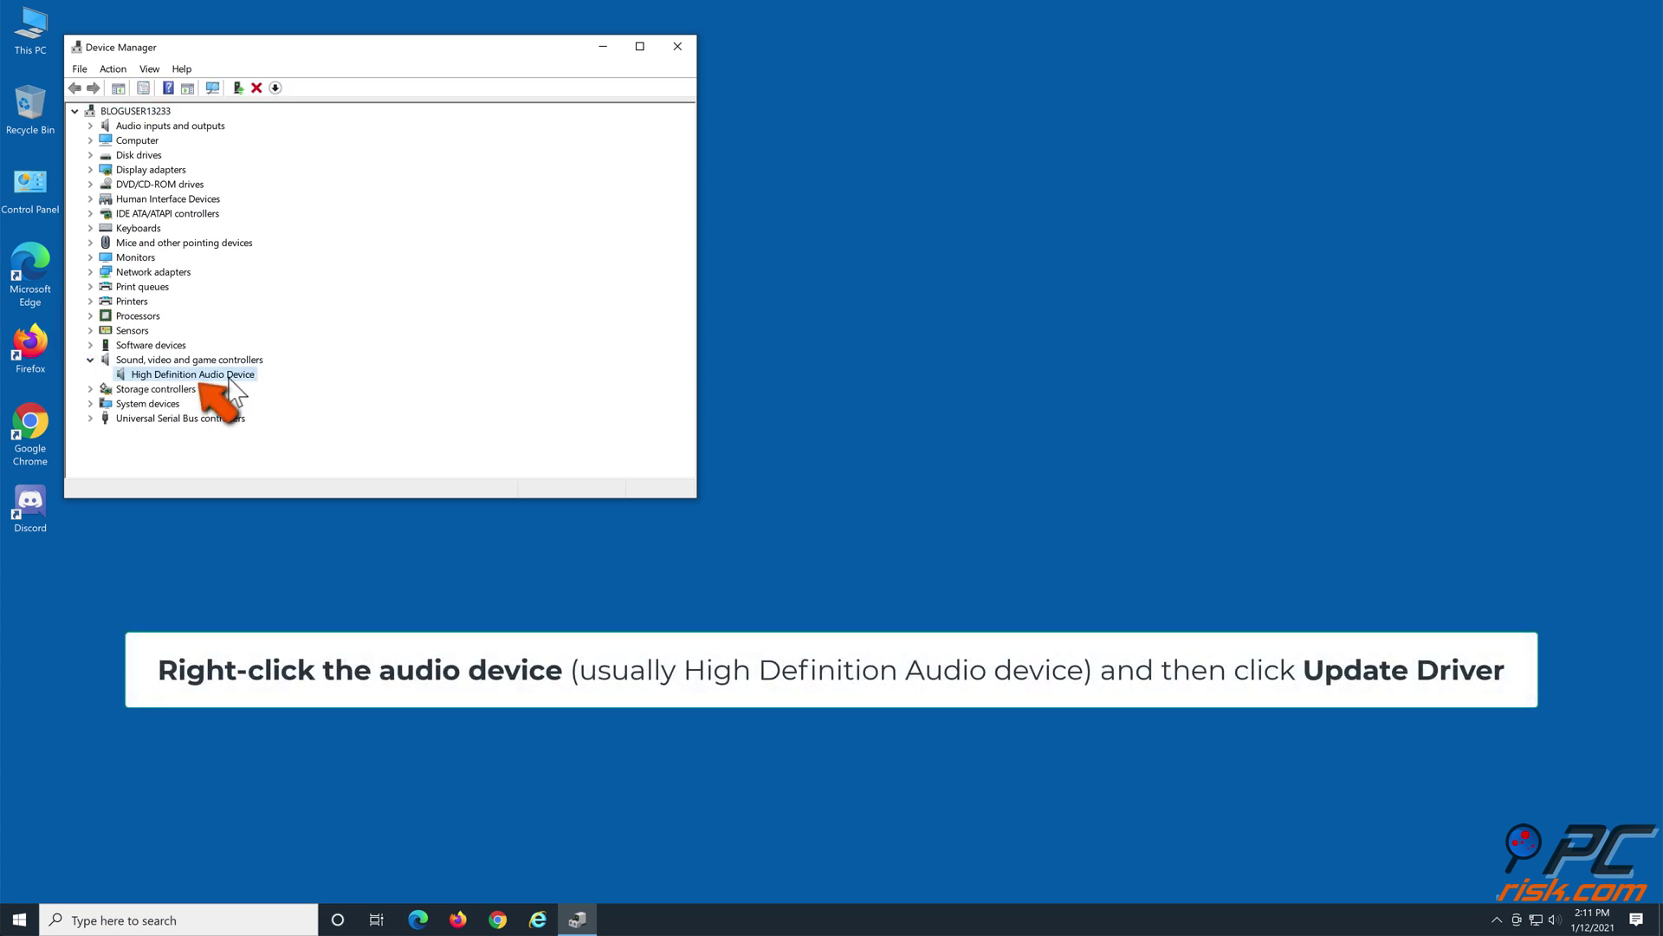
{"action": "right_click", "coordinate": [229, 376]}
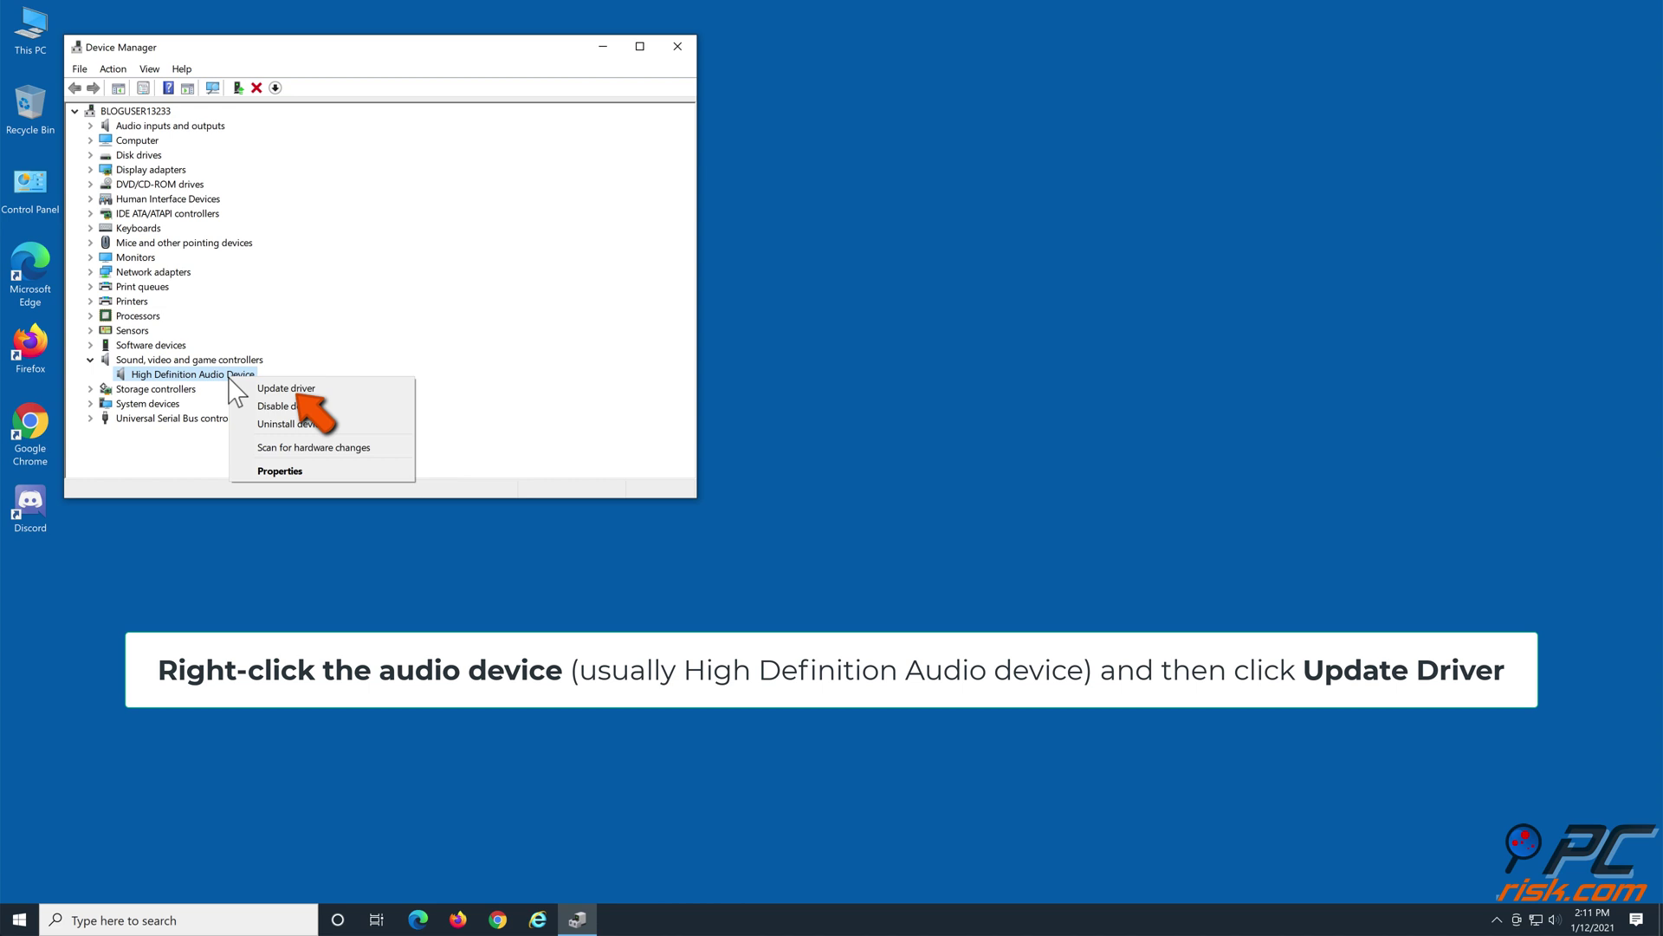
{"action": "left_click", "coordinate": [326, 392]}
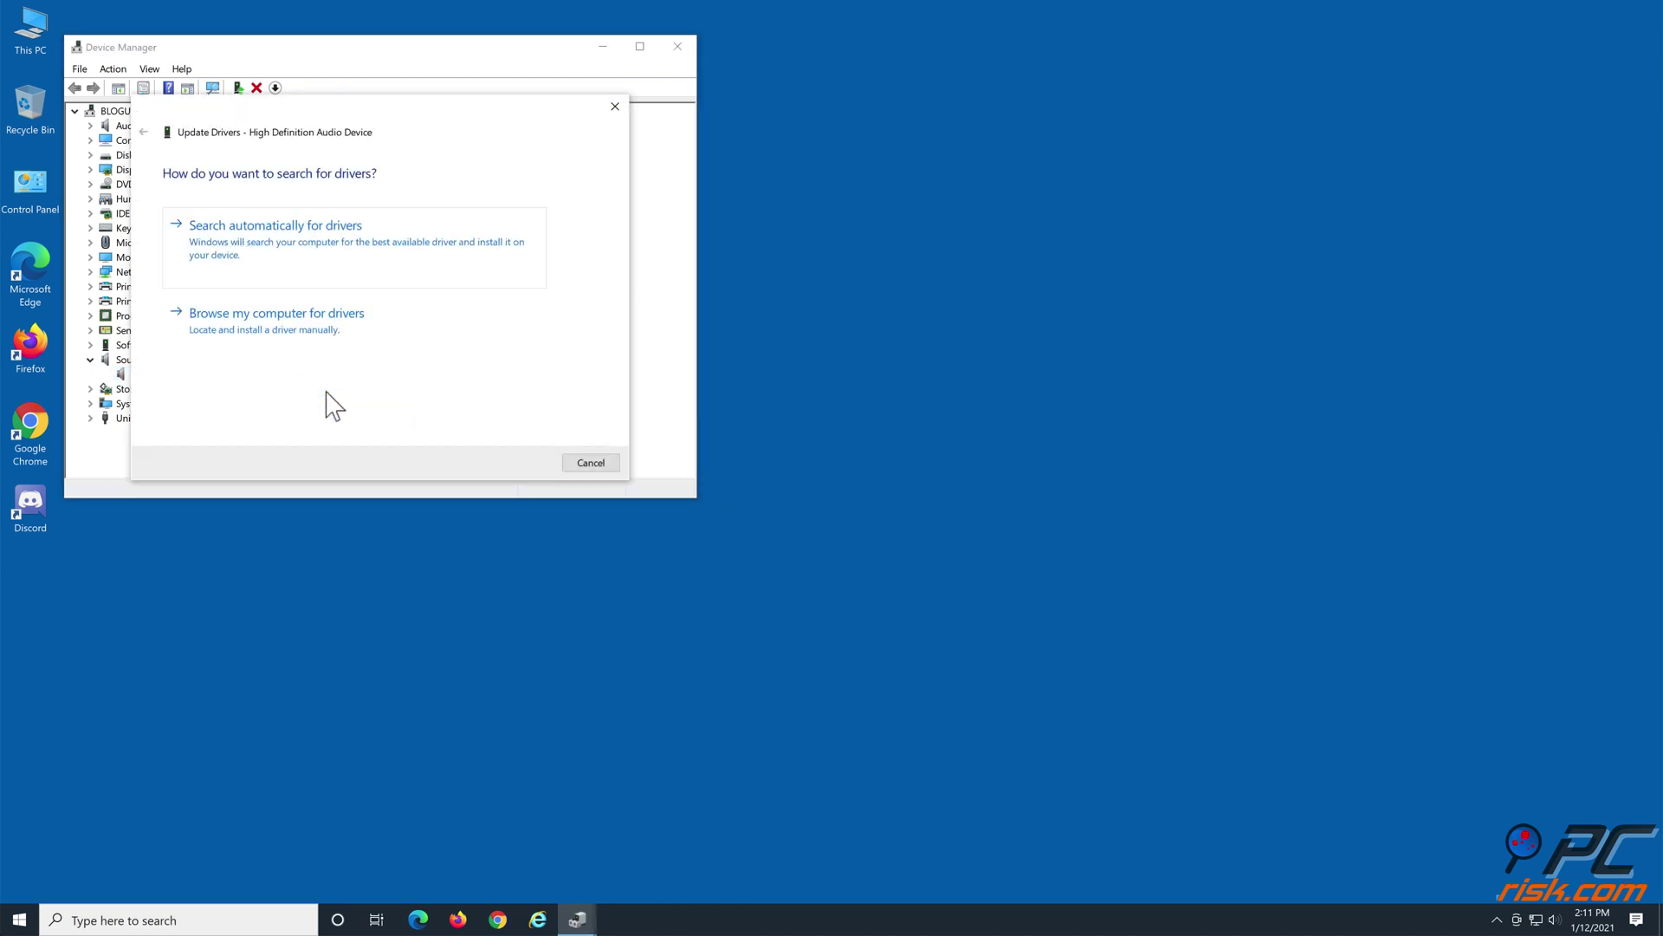
{"action": "left_click", "coordinate": [304, 227]}
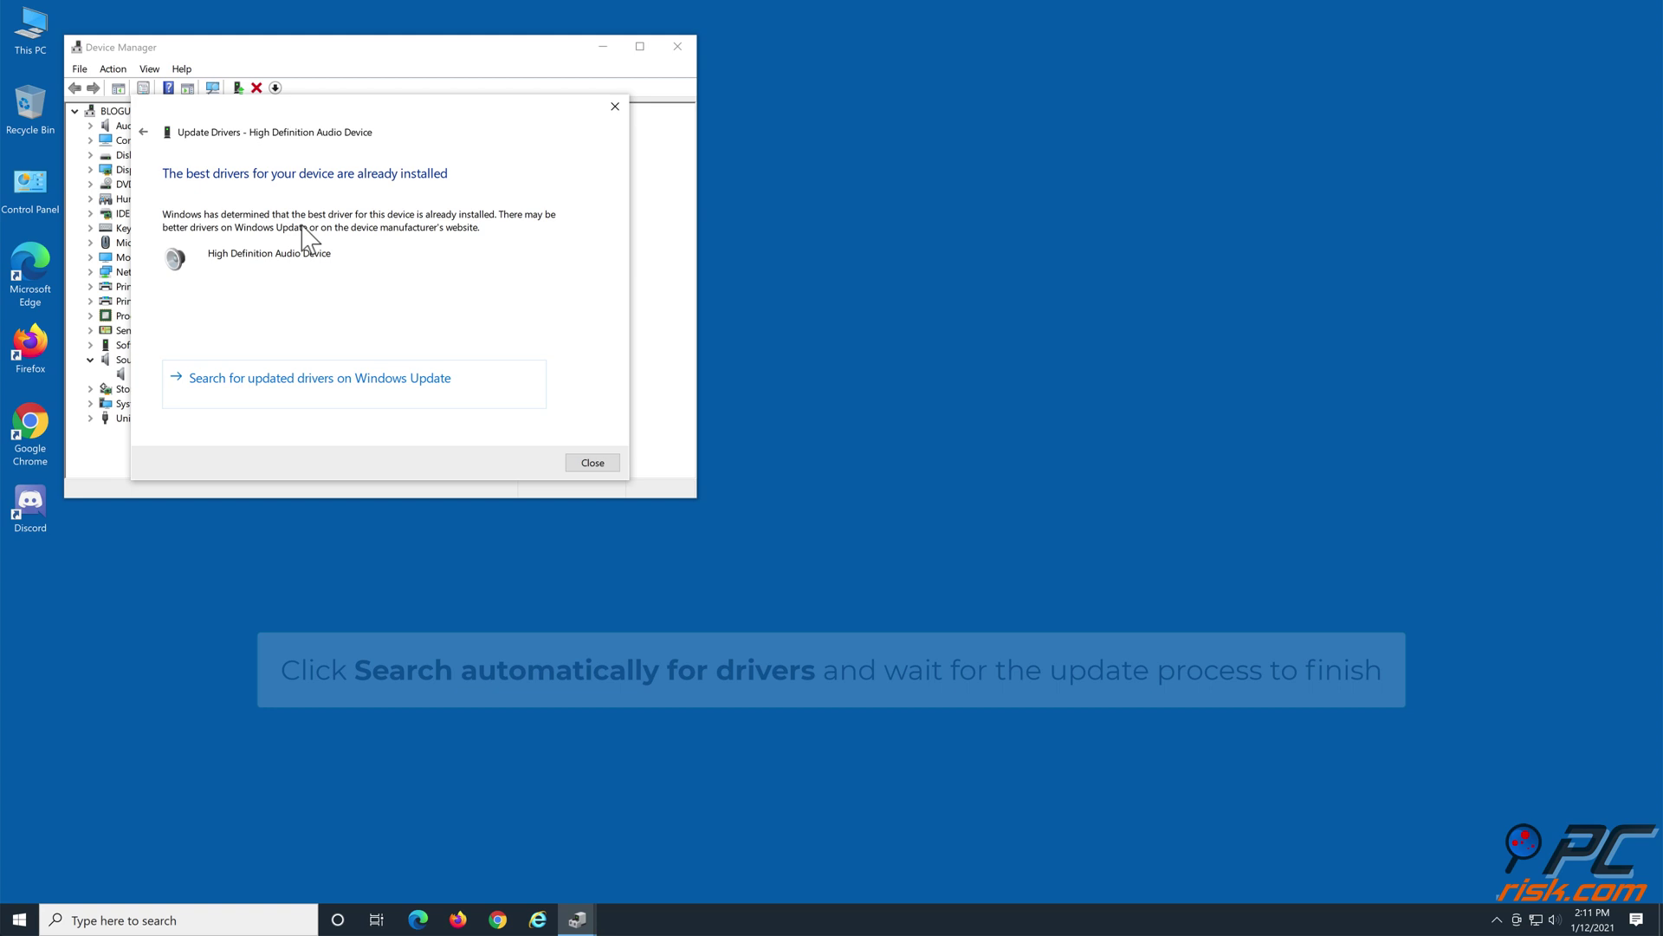
{"action": "left_click", "coordinate": [603, 459]}
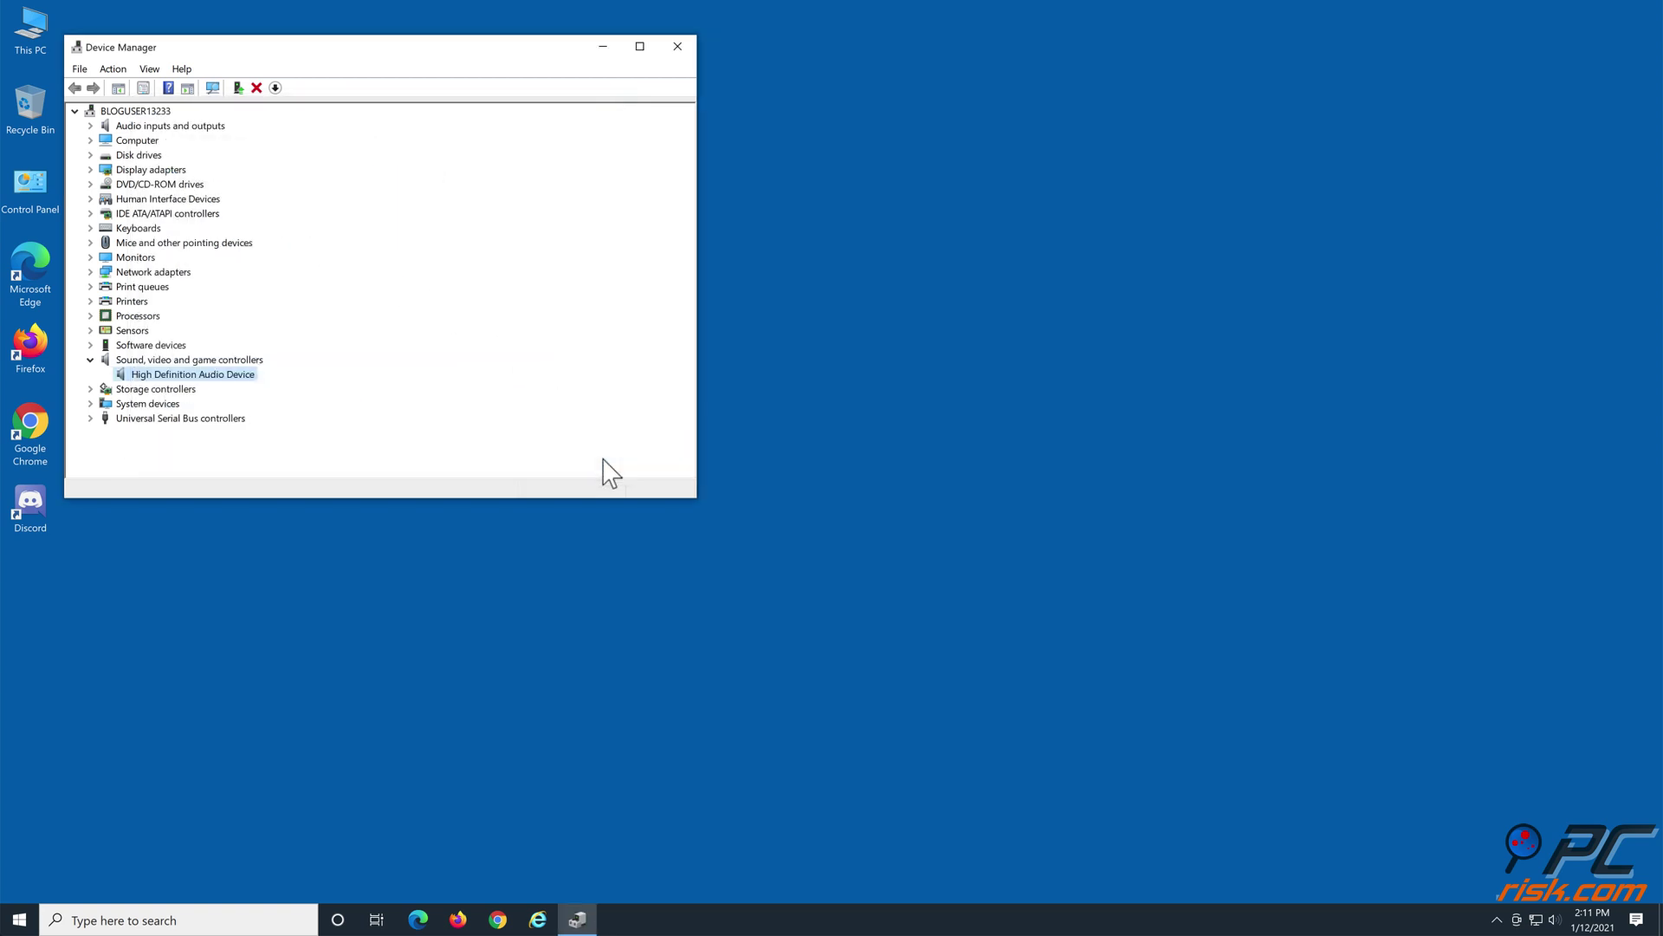
- Close Device Manager and run %localappdata% to open the Local AppData folder
{"action": "left_click", "coordinate": [677, 46]}
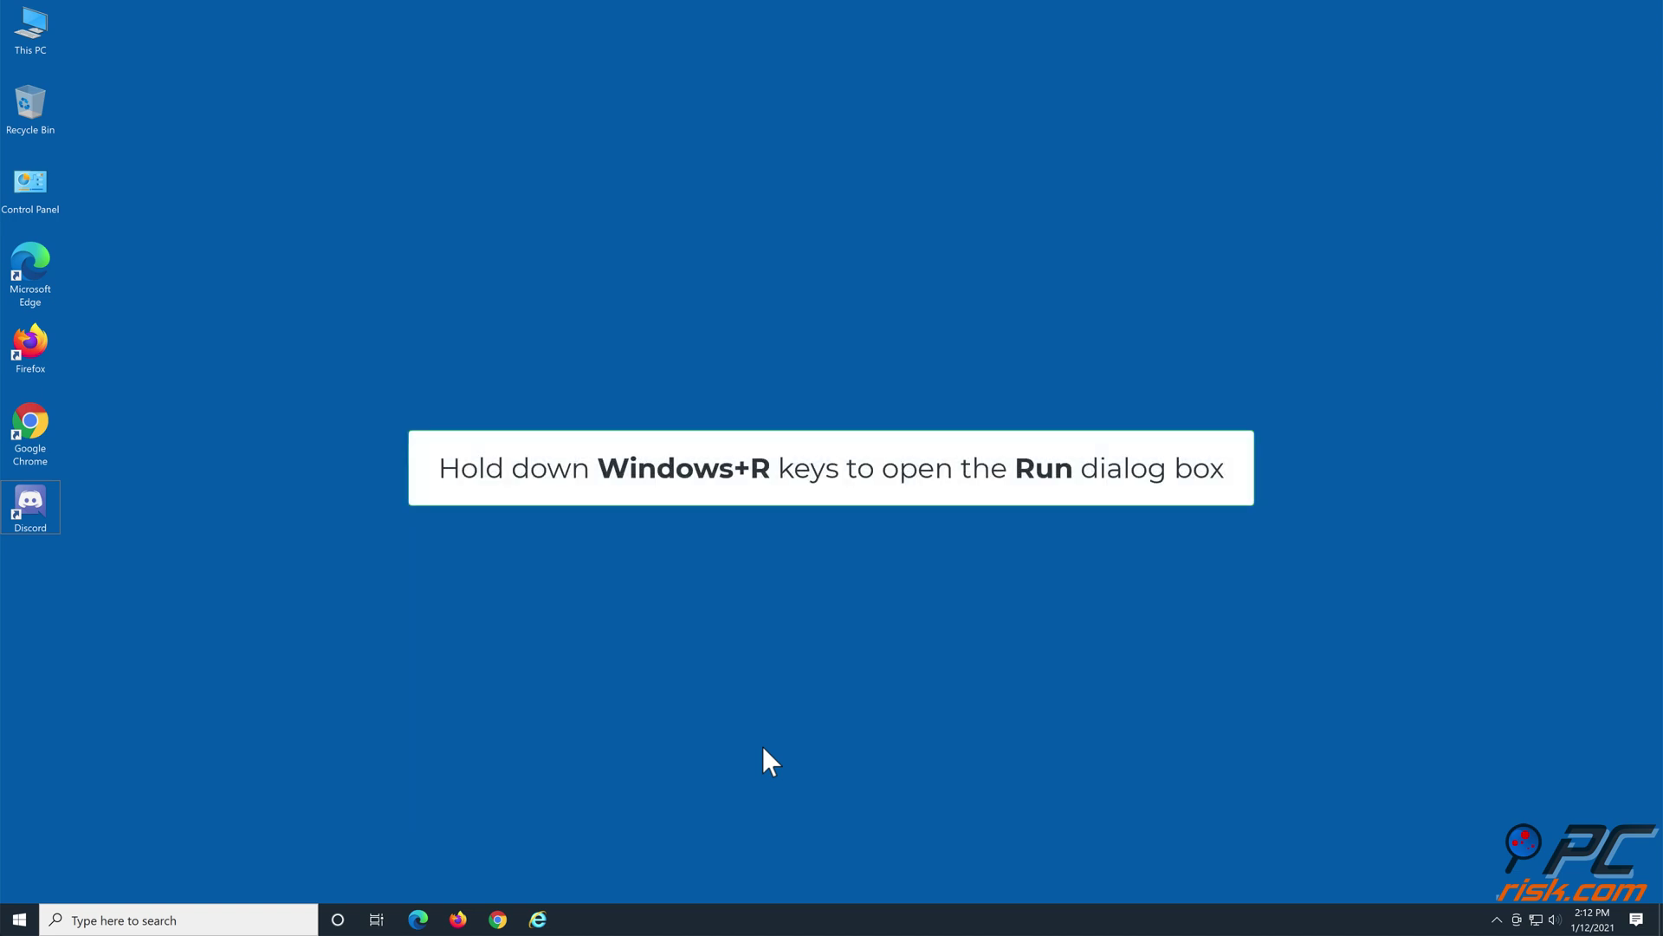
{"action": "key", "text": "super+r"}
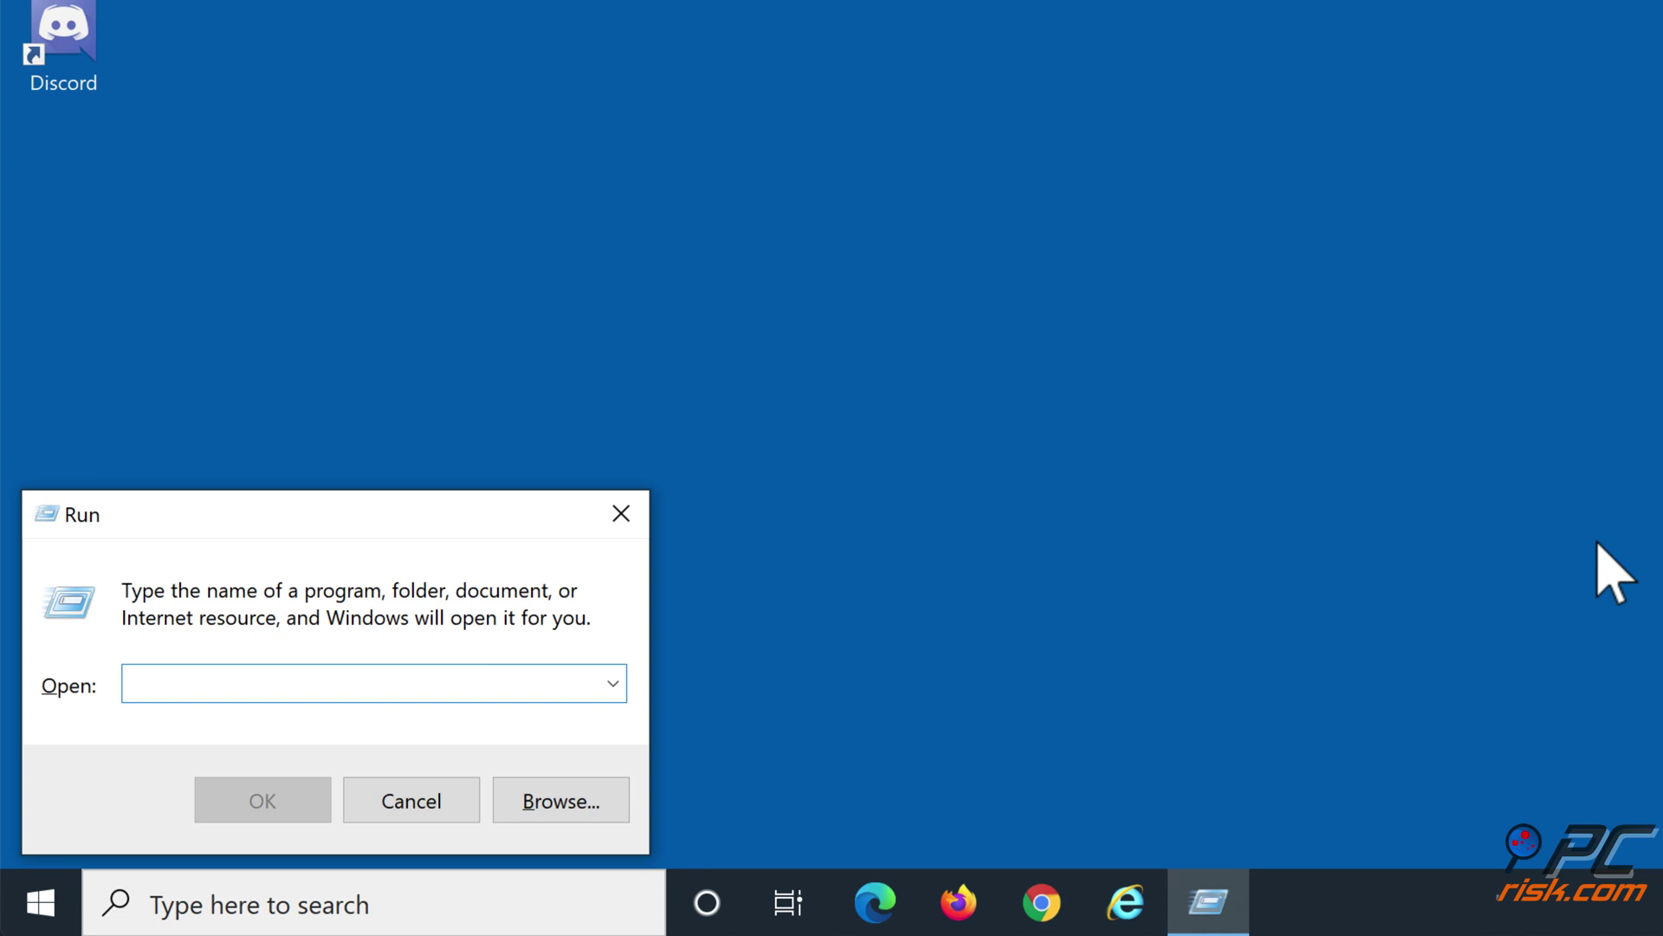
{"action": "type", "text": "%localap"}
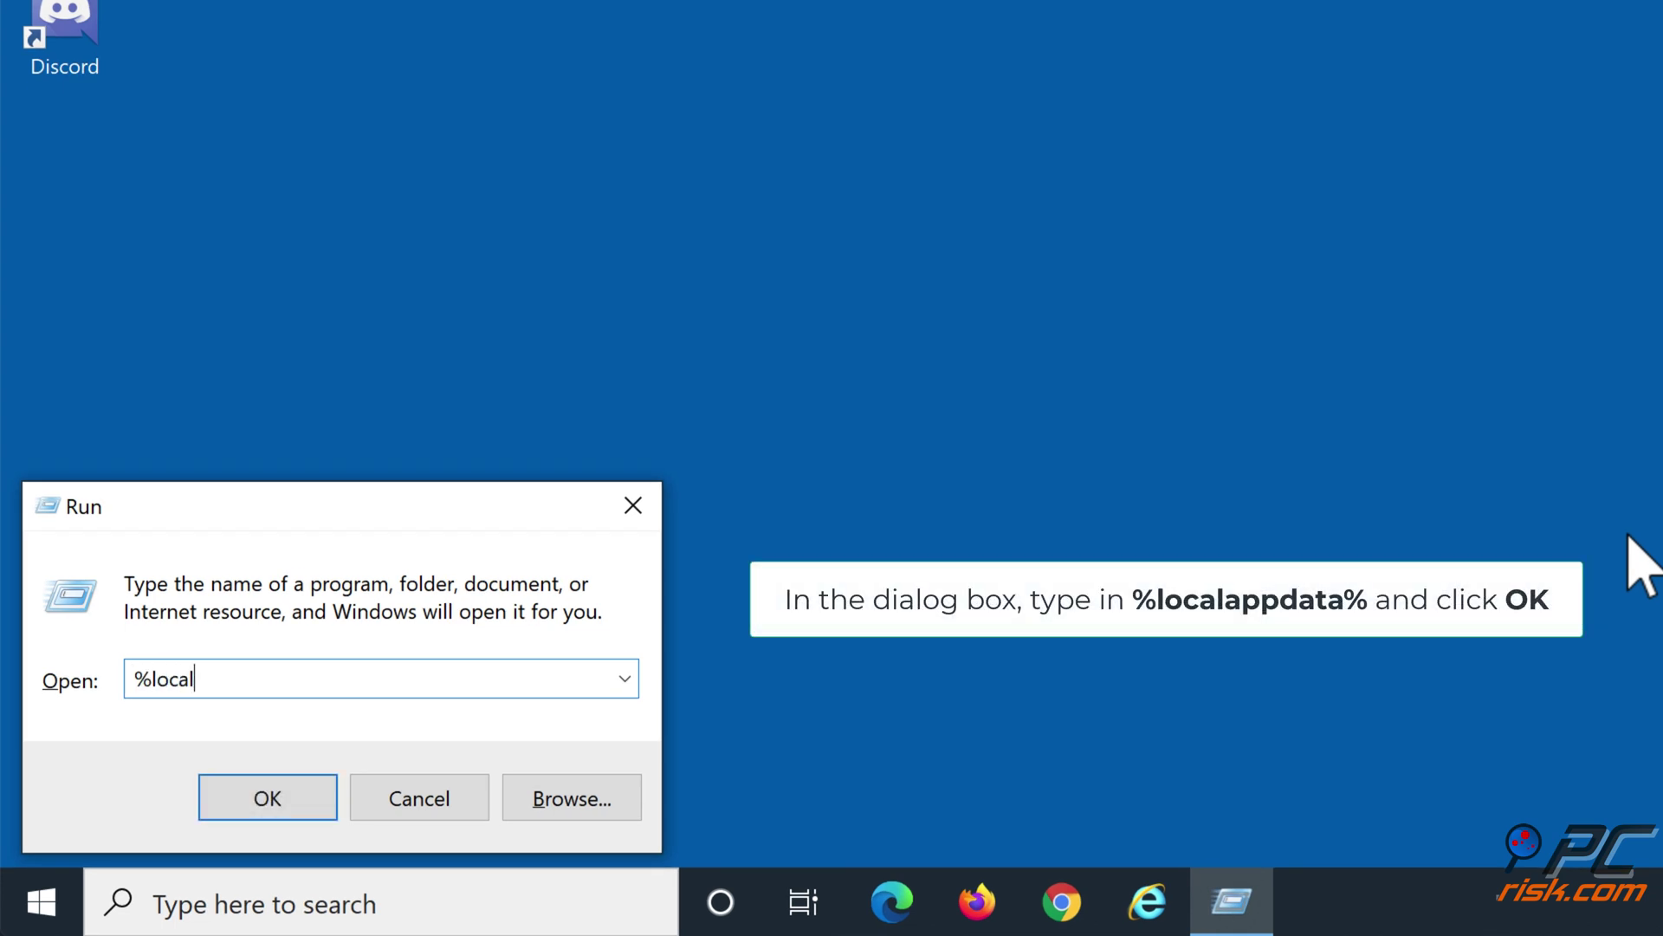
{"action": "type", "text": "pdata"}
{"action": "type", "text": "%"}
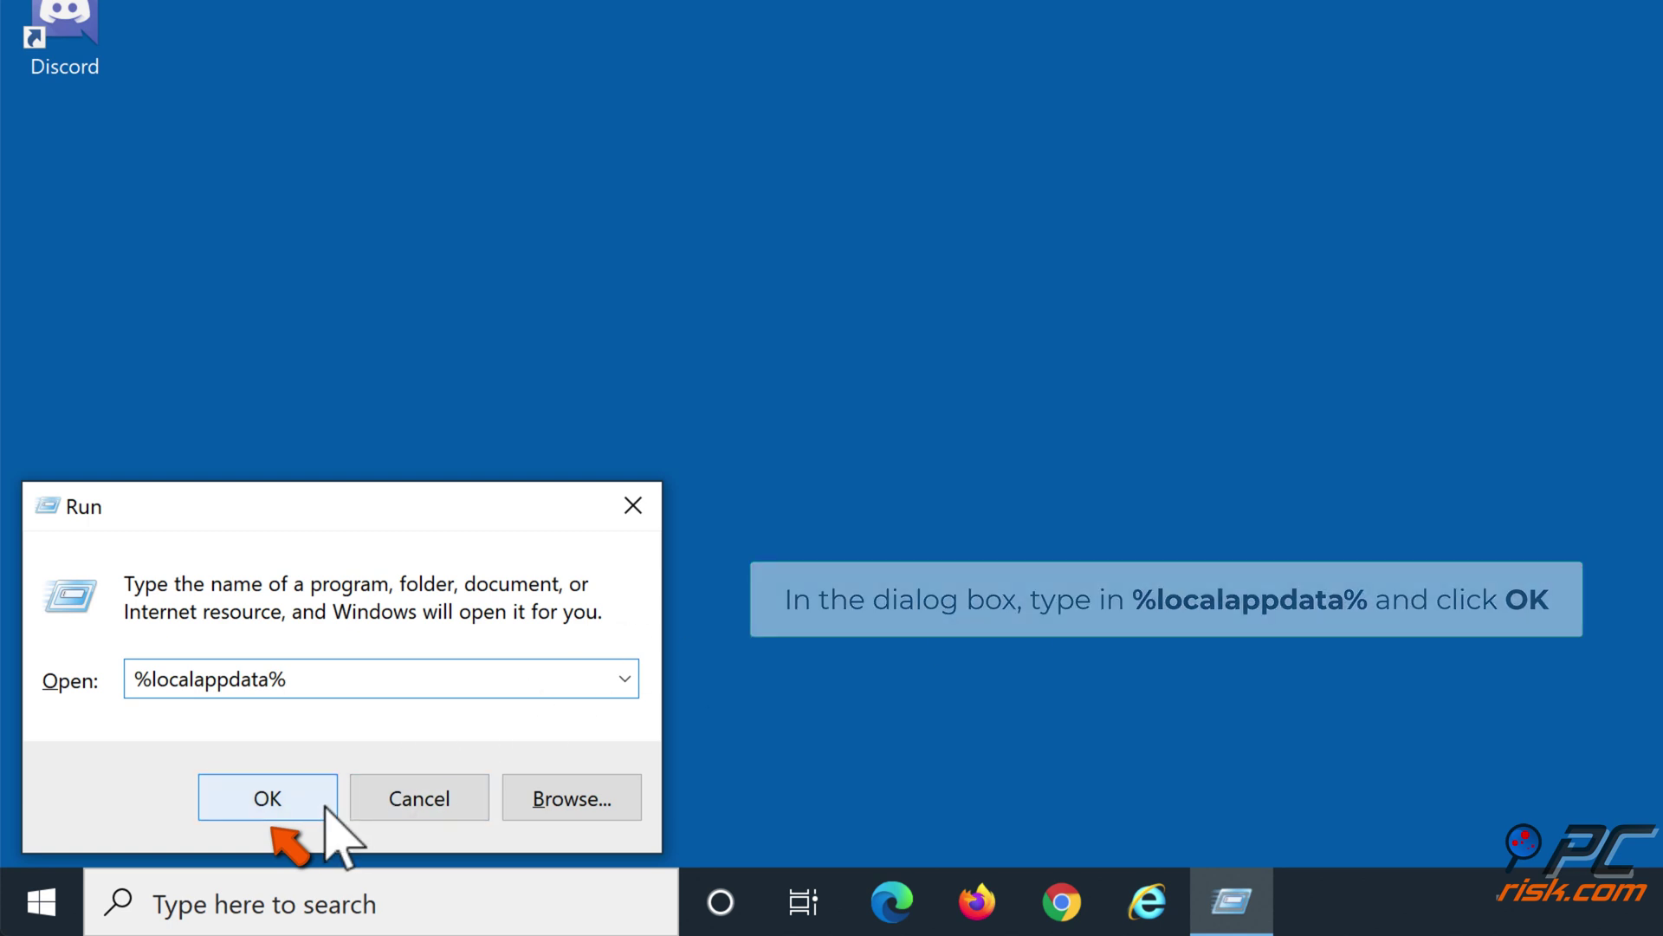
{"action": "left_click", "coordinate": [327, 806]}
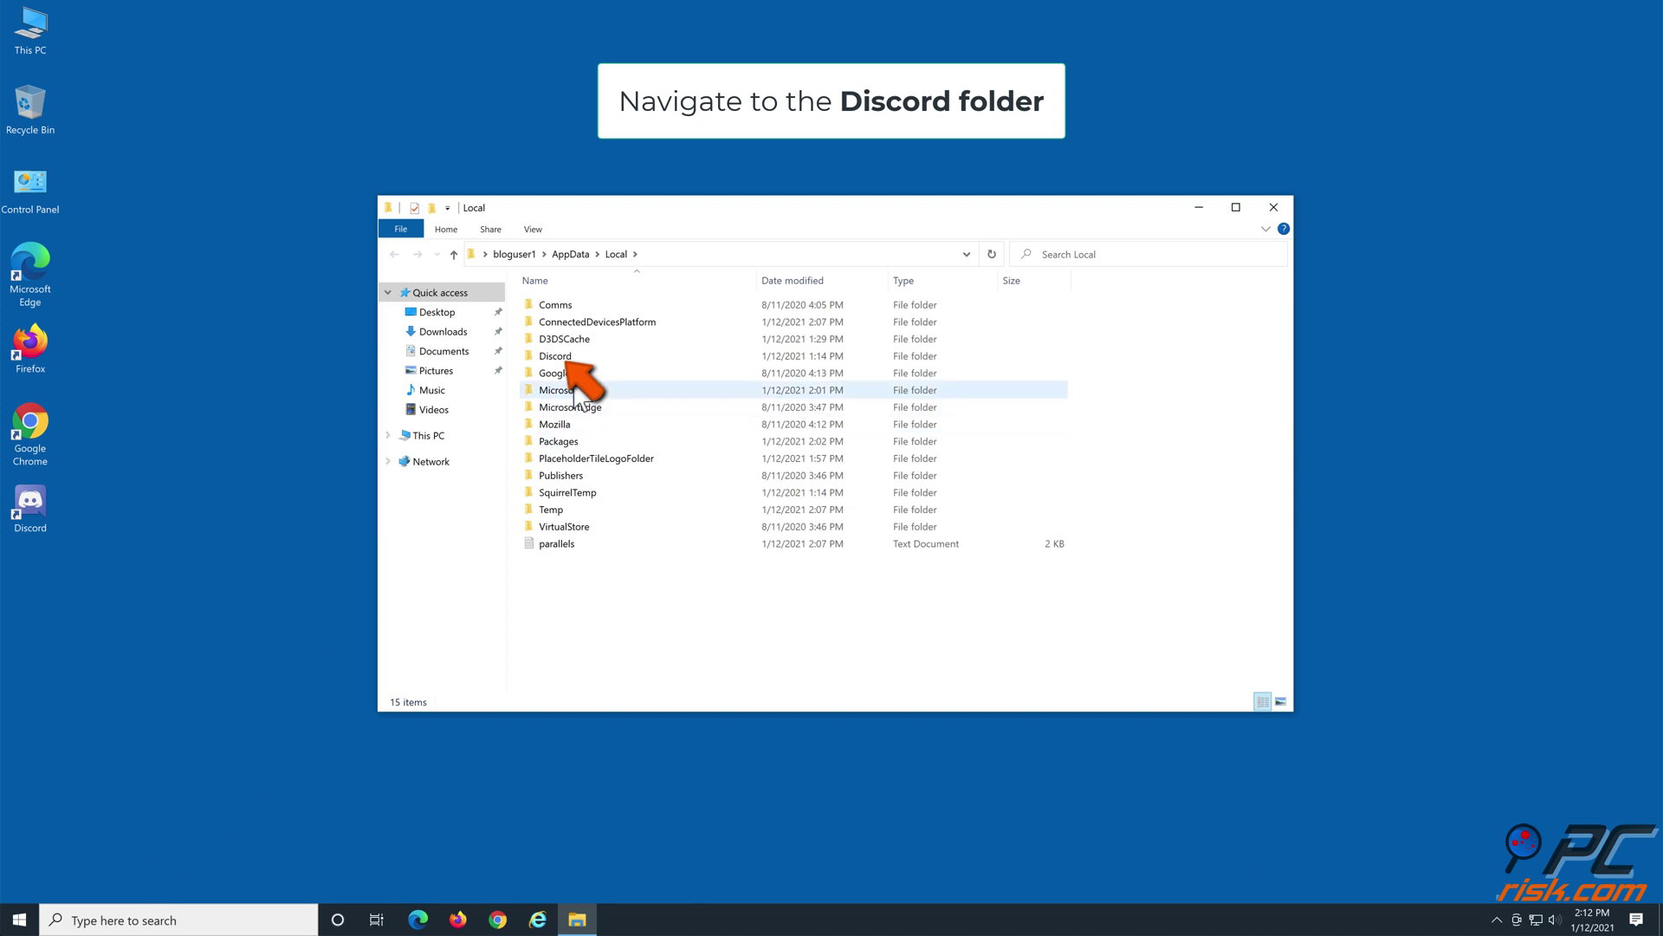
- Open the Discord folder in Local AppData, select Update.exe, then close File Explorer
{"action": "left_click", "coordinate": [595, 358]}
{"action": "double_click", "coordinate": [588, 358]}
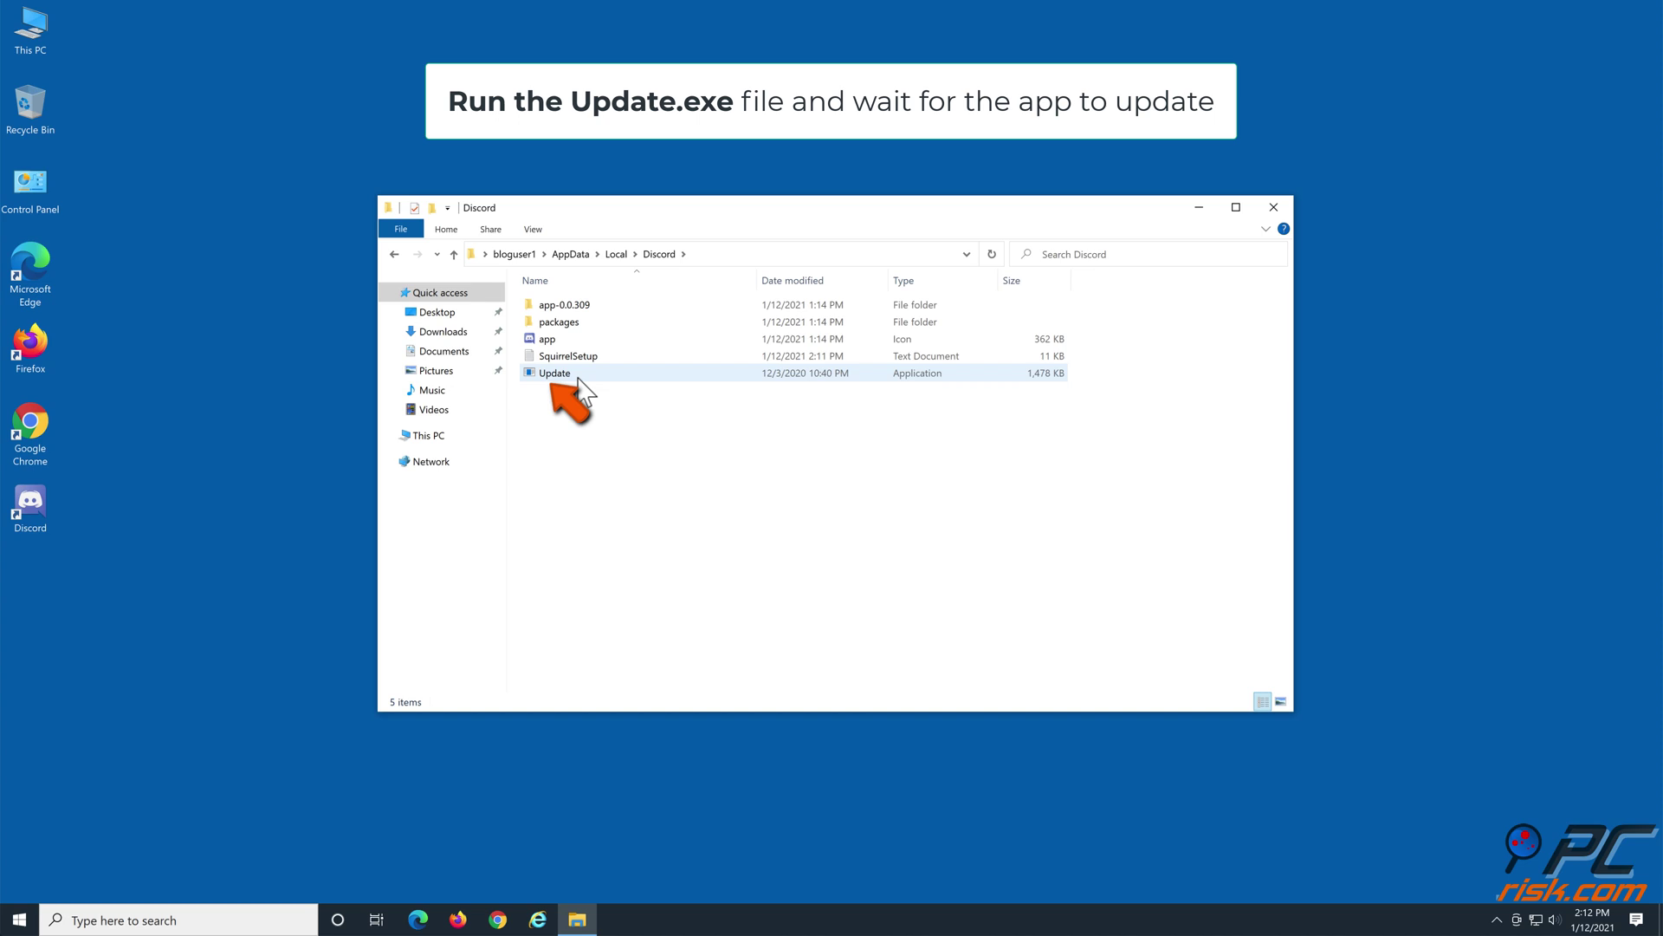
{"action": "left_click", "coordinate": [578, 382]}
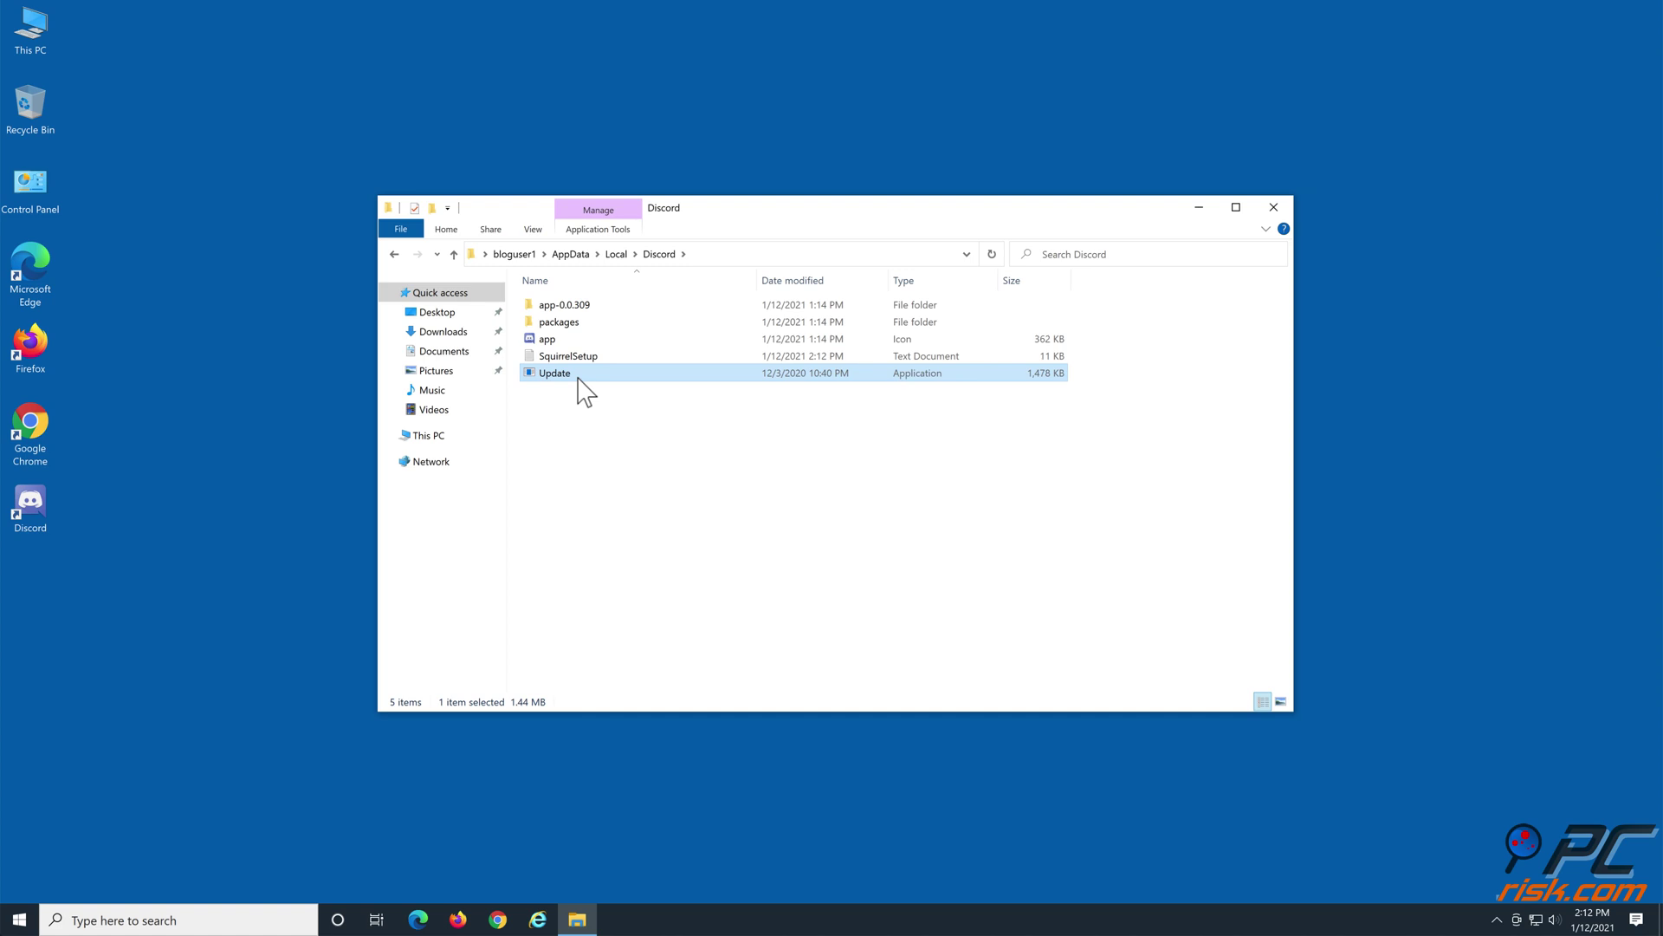
{"action": "left_click", "coordinate": [1283, 207]}
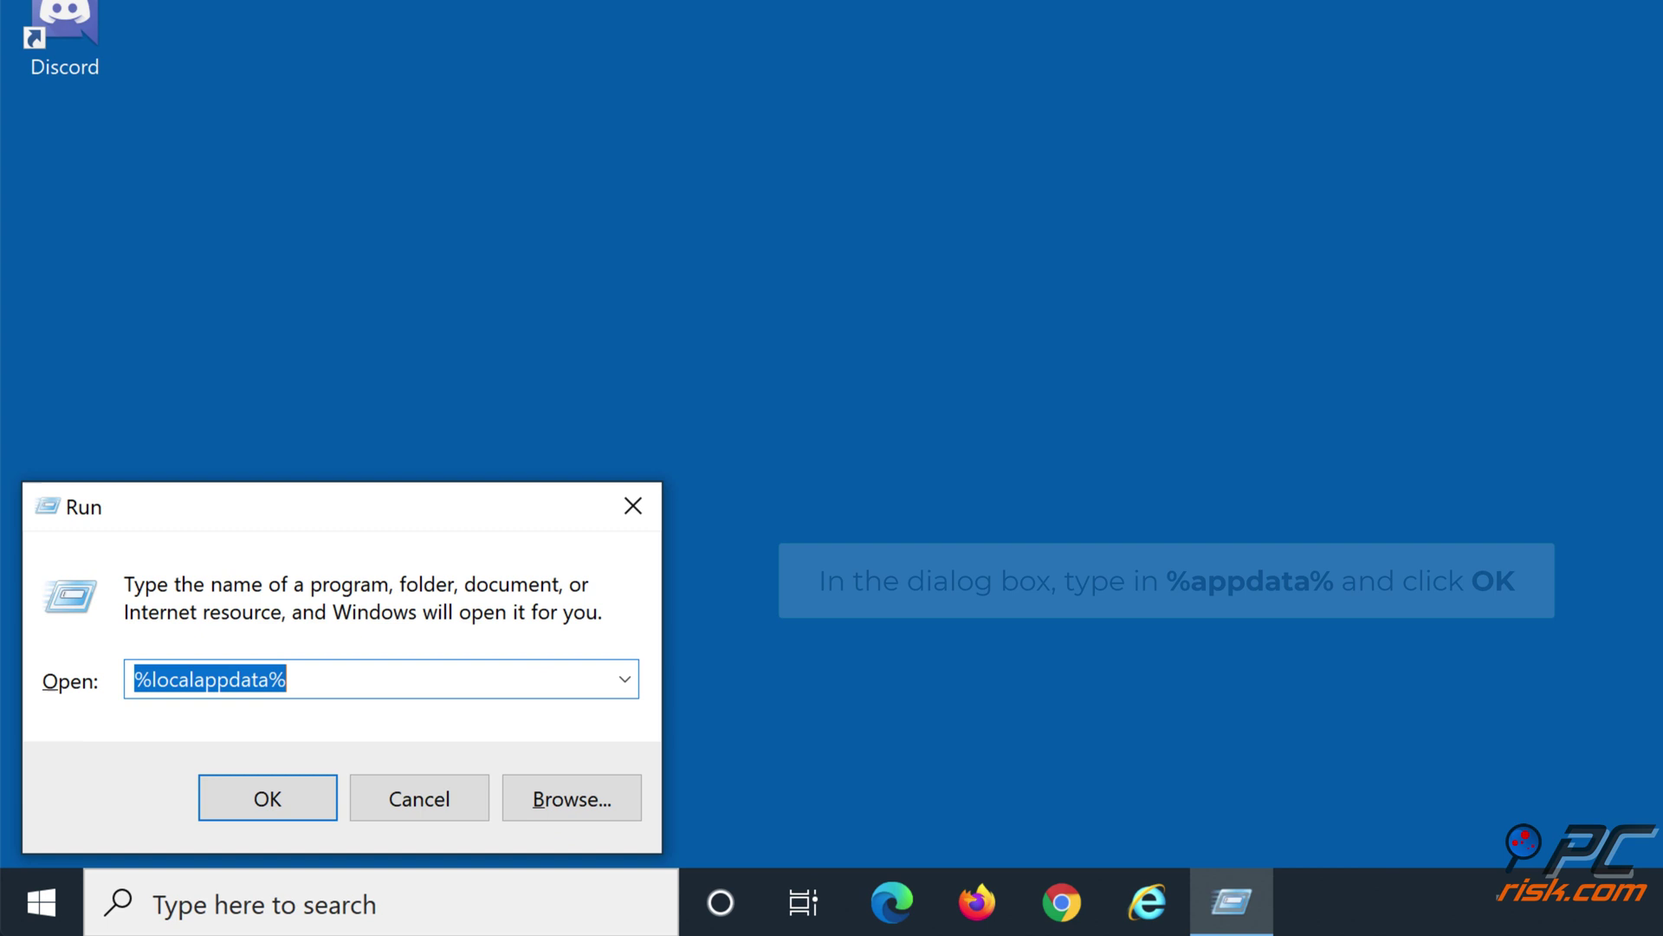
- Run %appdata% to open the Roaming AppData folder
{"action": "type", "text": "%app"}
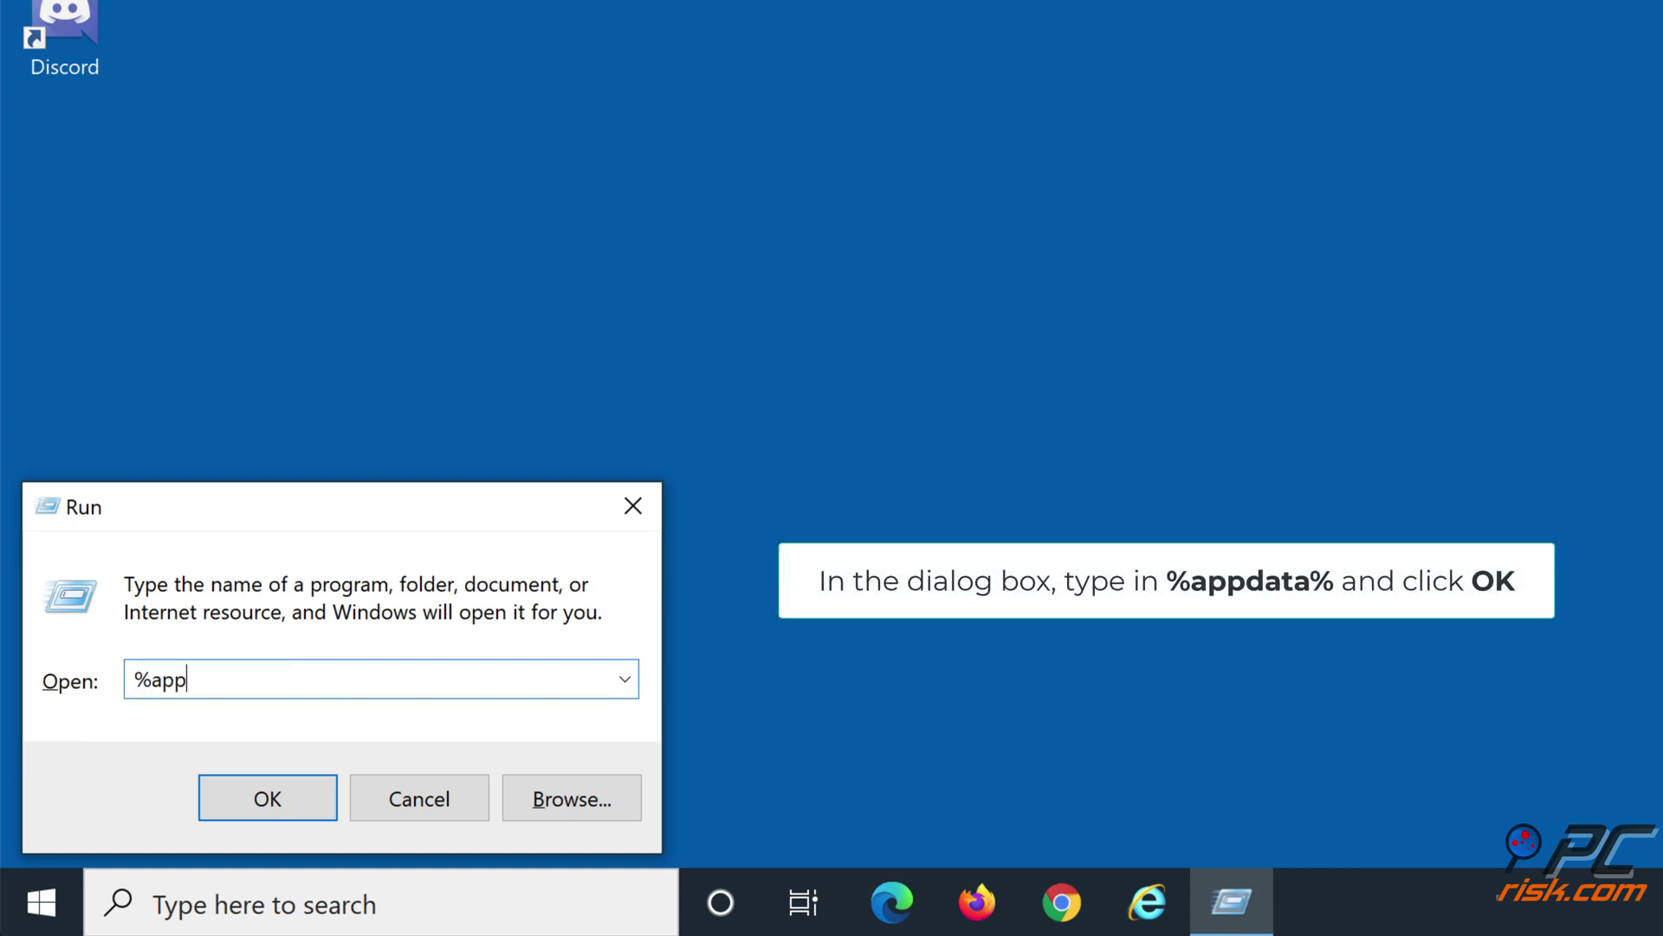
{"action": "type", "text": "data"}
{"action": "type", "text": "%"}
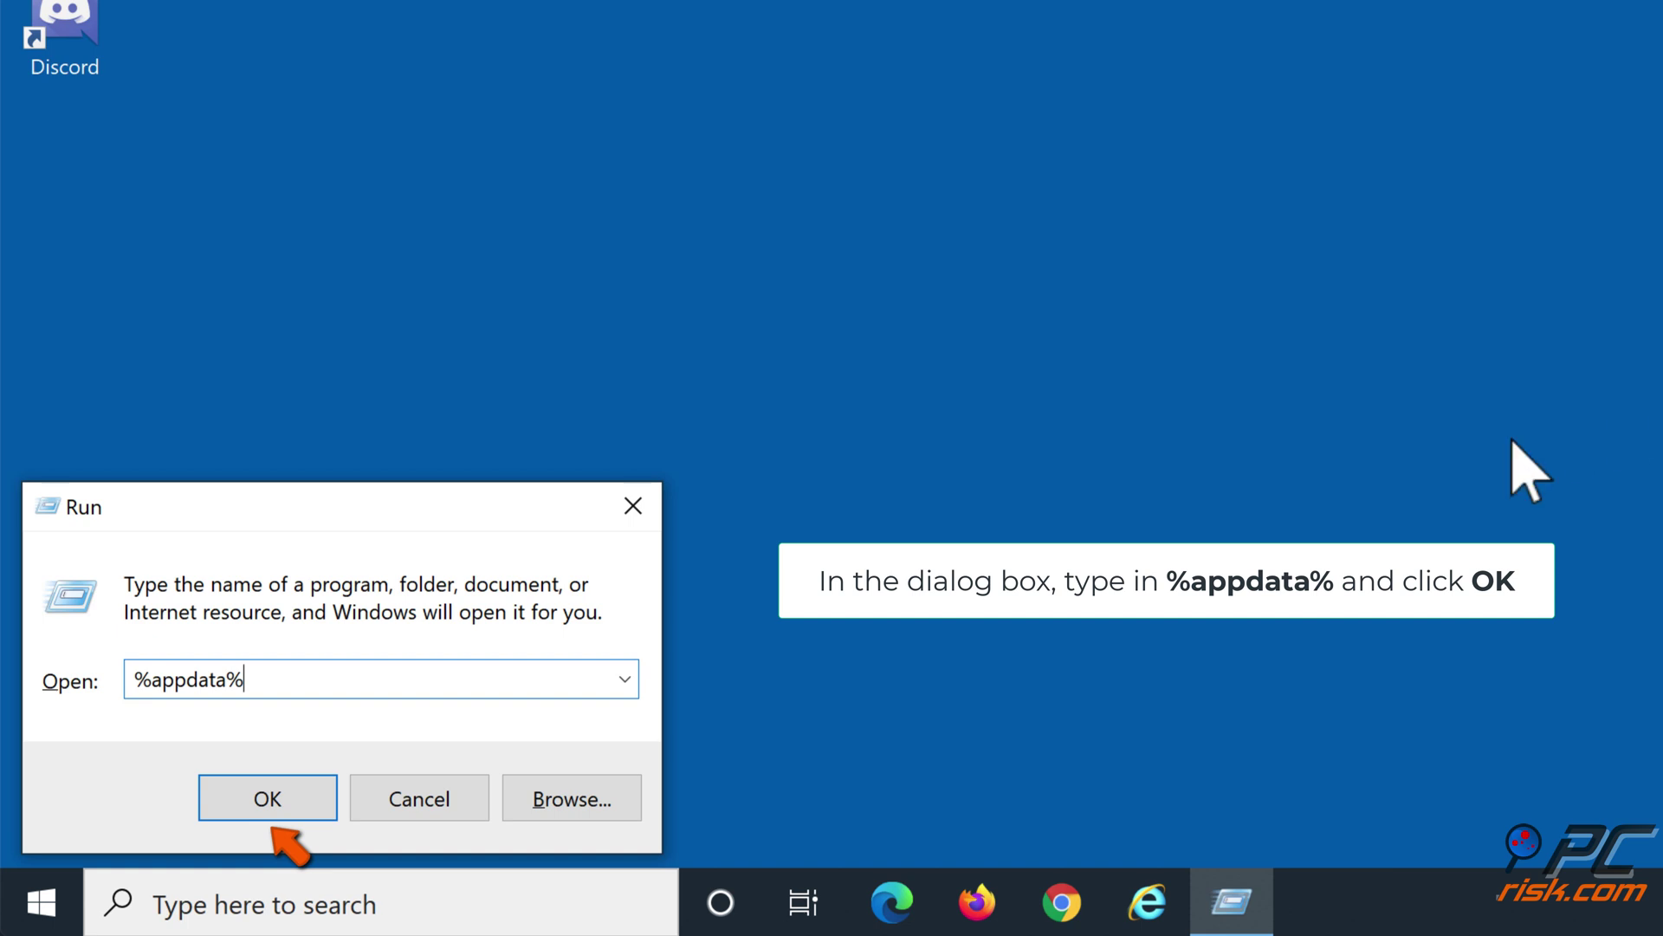
{"action": "left_click", "coordinate": [290, 799]}
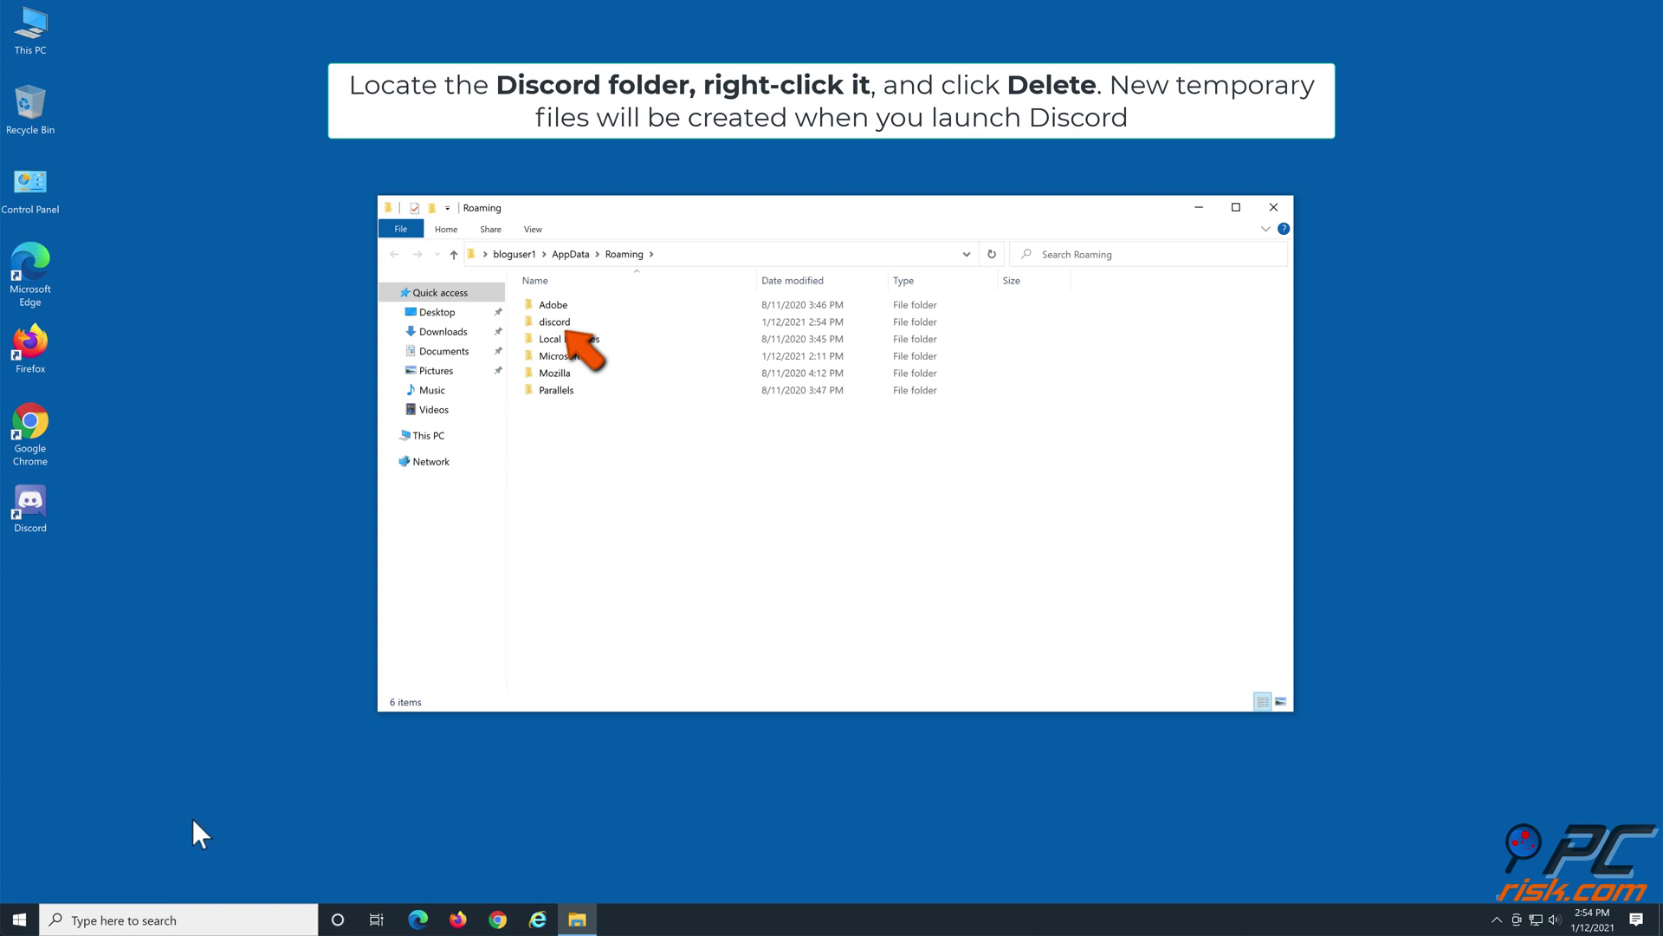
- Delete the discord folder from Roaming AppData and close File Explorer
{"action": "right_click", "coordinate": [571, 327]}
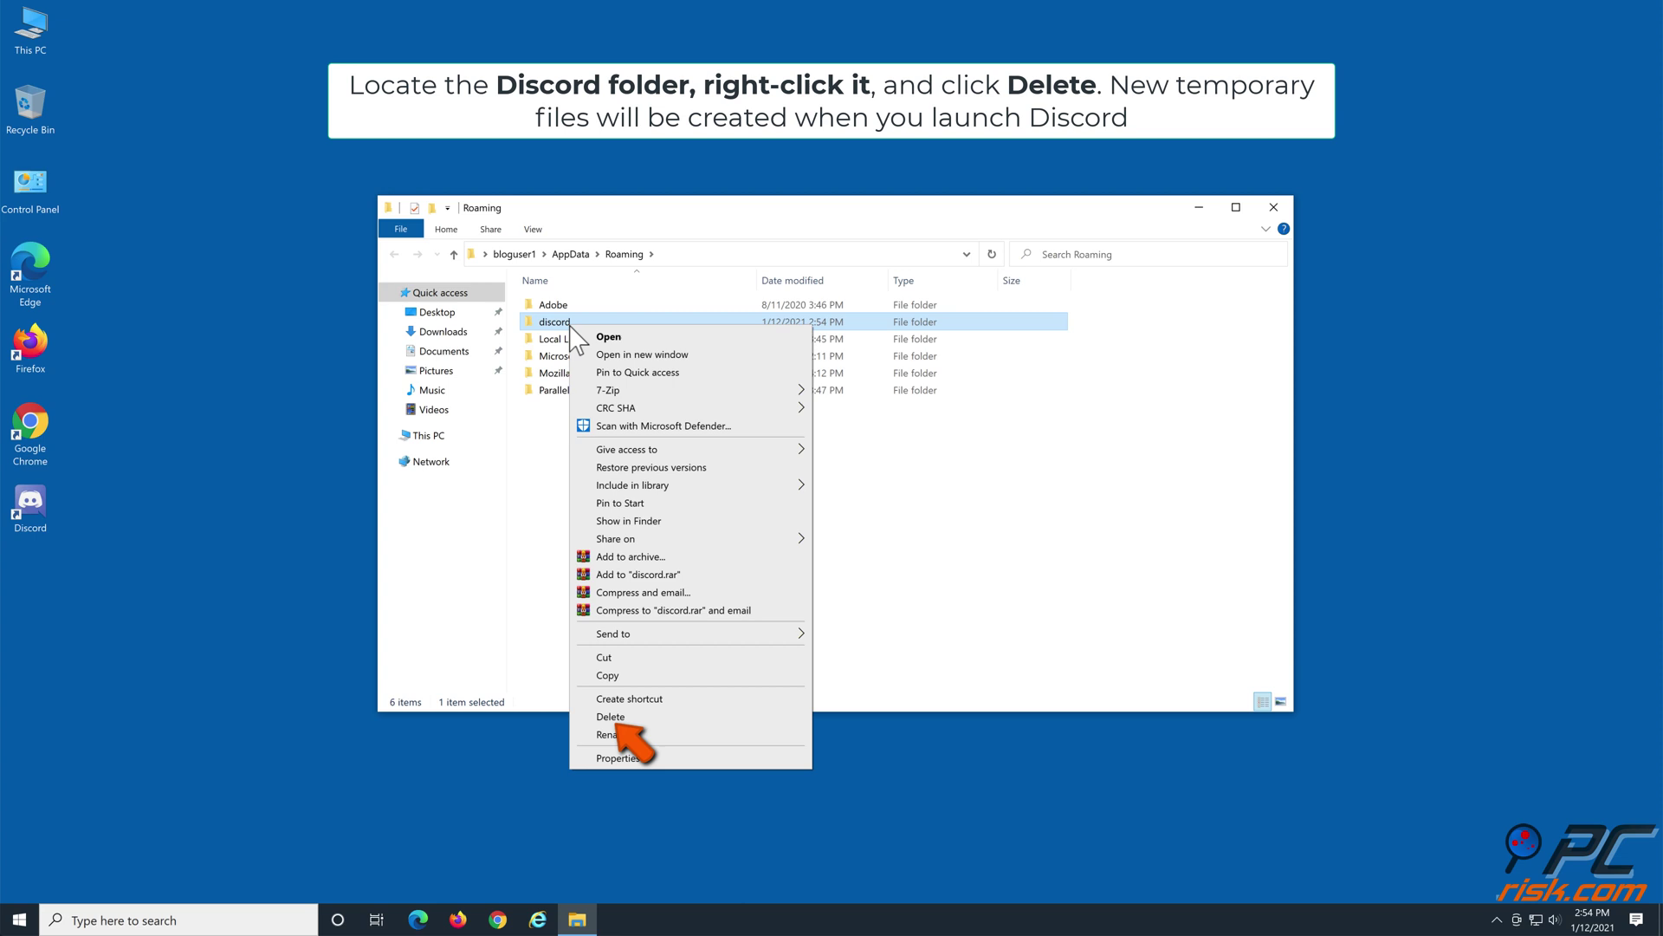
{"action": "left_click", "coordinate": [636, 718]}
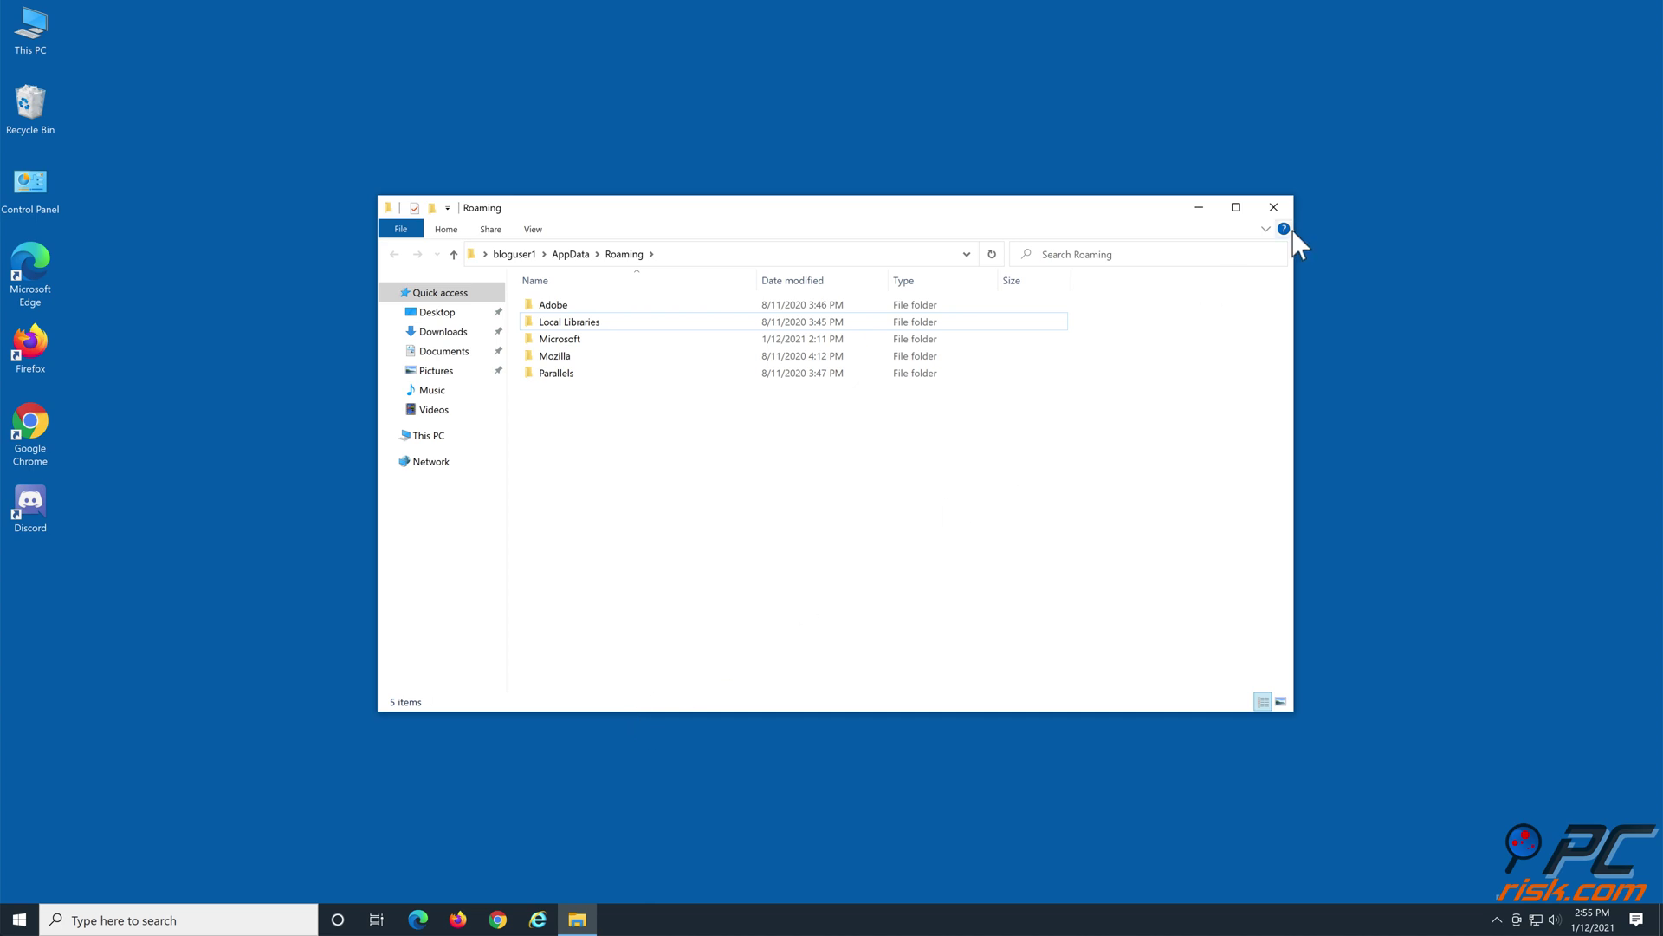
{"action": "left_click", "coordinate": [1274, 210]}
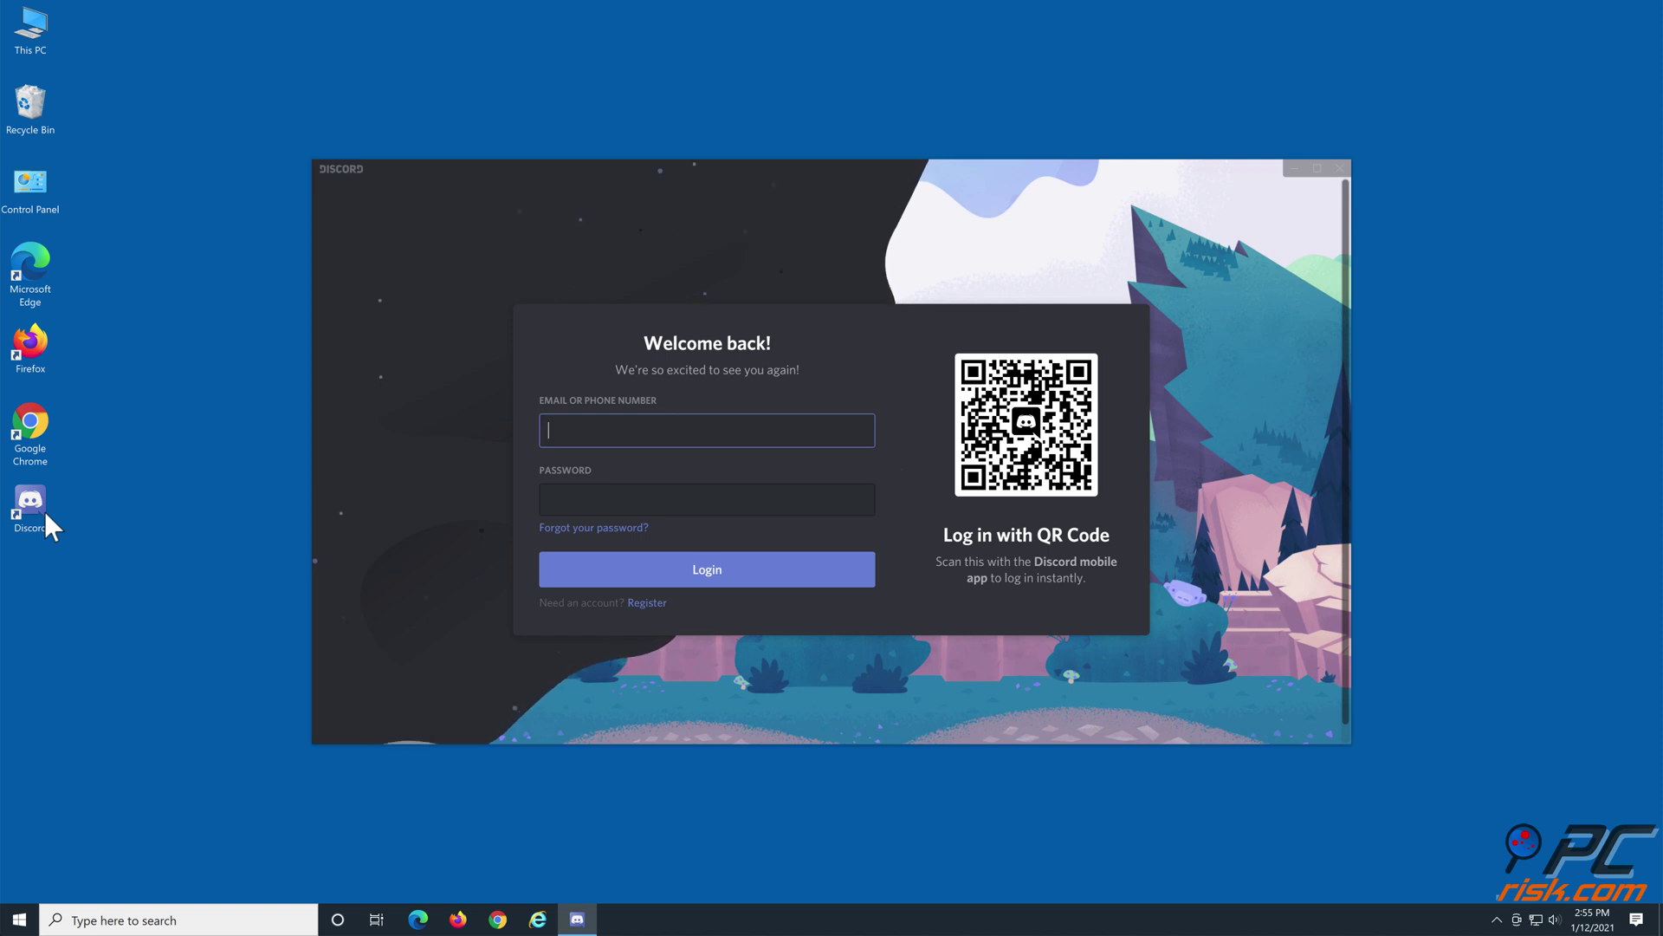
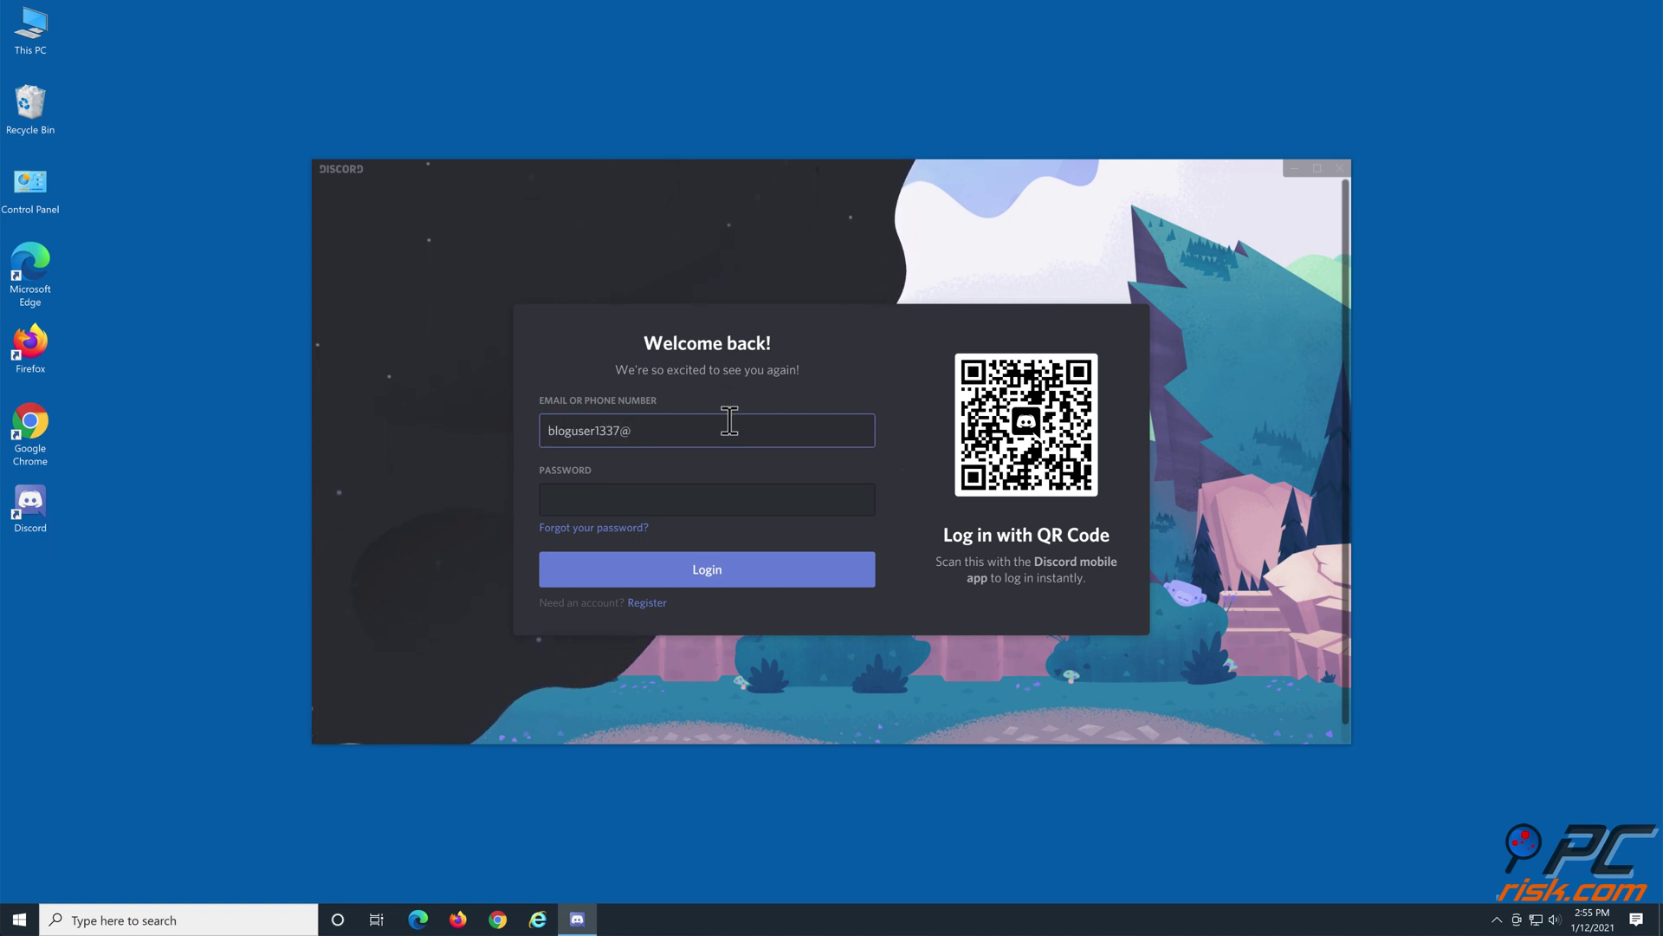
- Log back into Discord with the account's e-mail address and password
{"action": "left_click", "coordinate": [726, 501]}
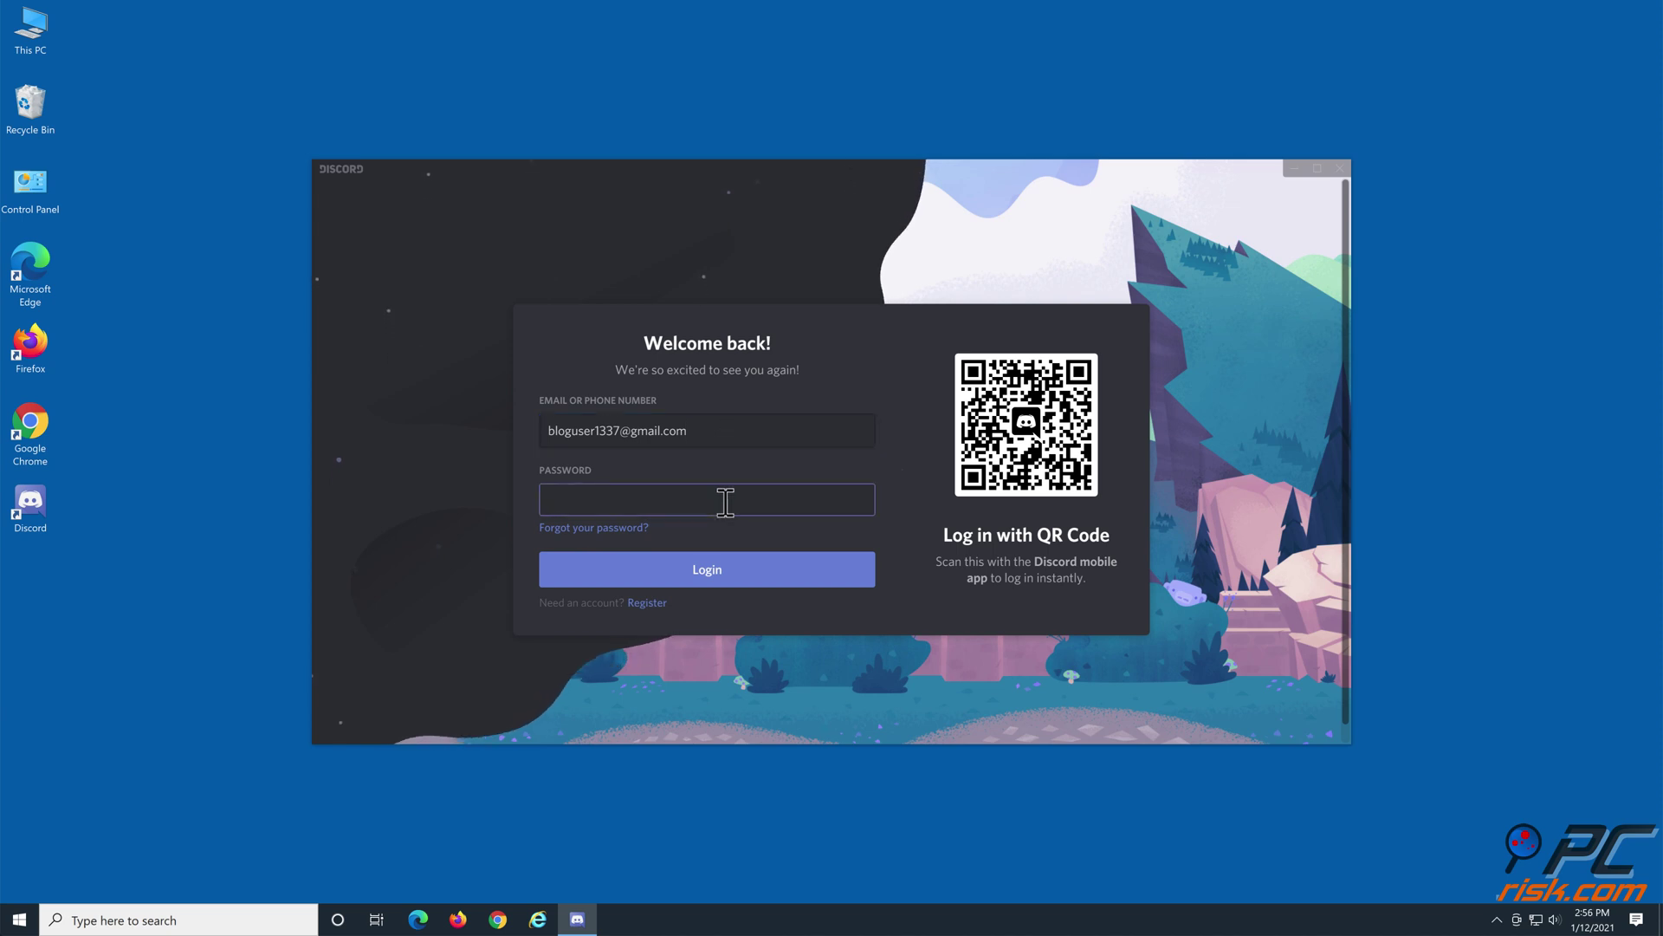
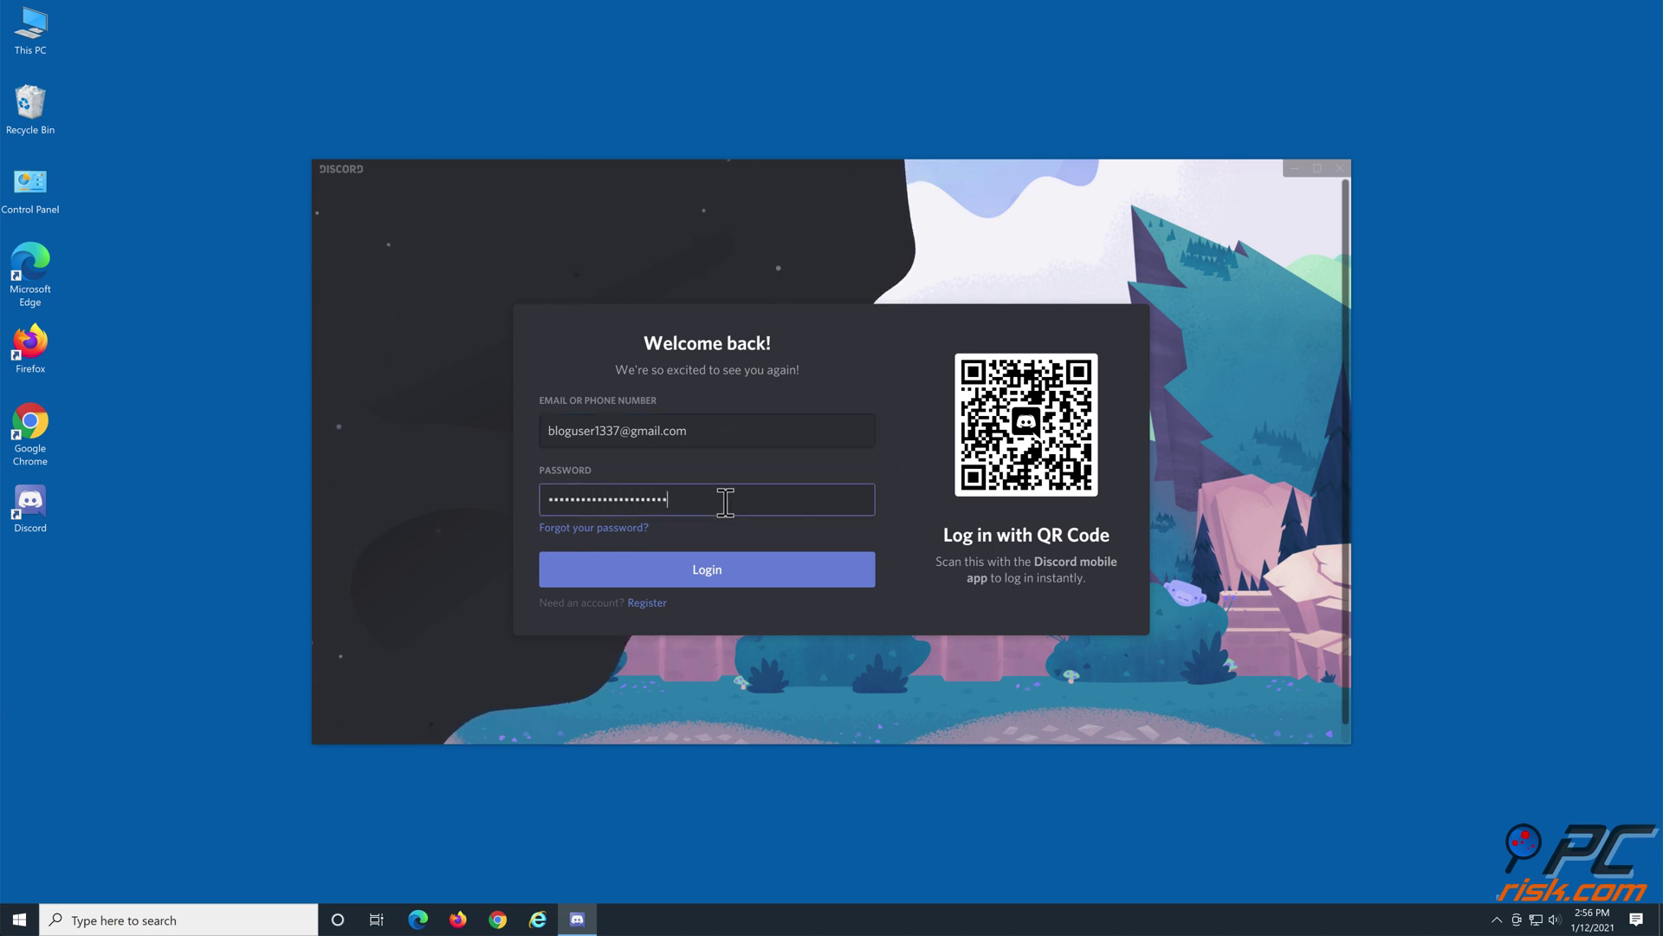
{"action": "left_click", "coordinate": [702, 572]}
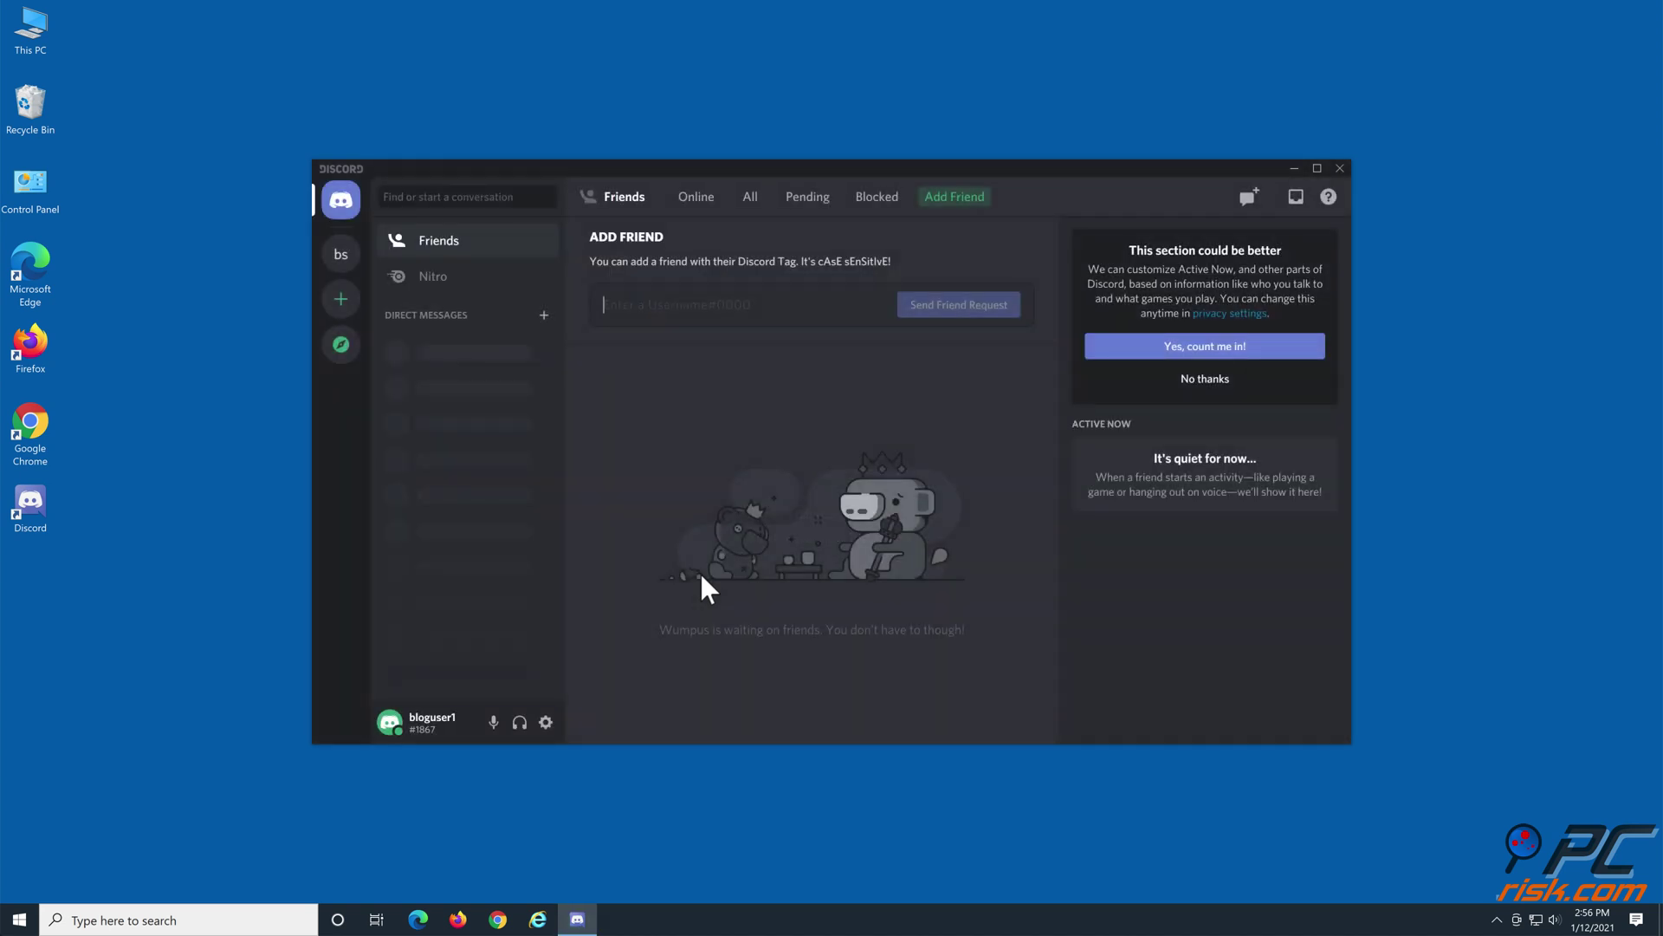
- Close the Discord window from its title bar, leaving the empty Windows desktop
{"action": "left_click", "coordinate": [1340, 168]}
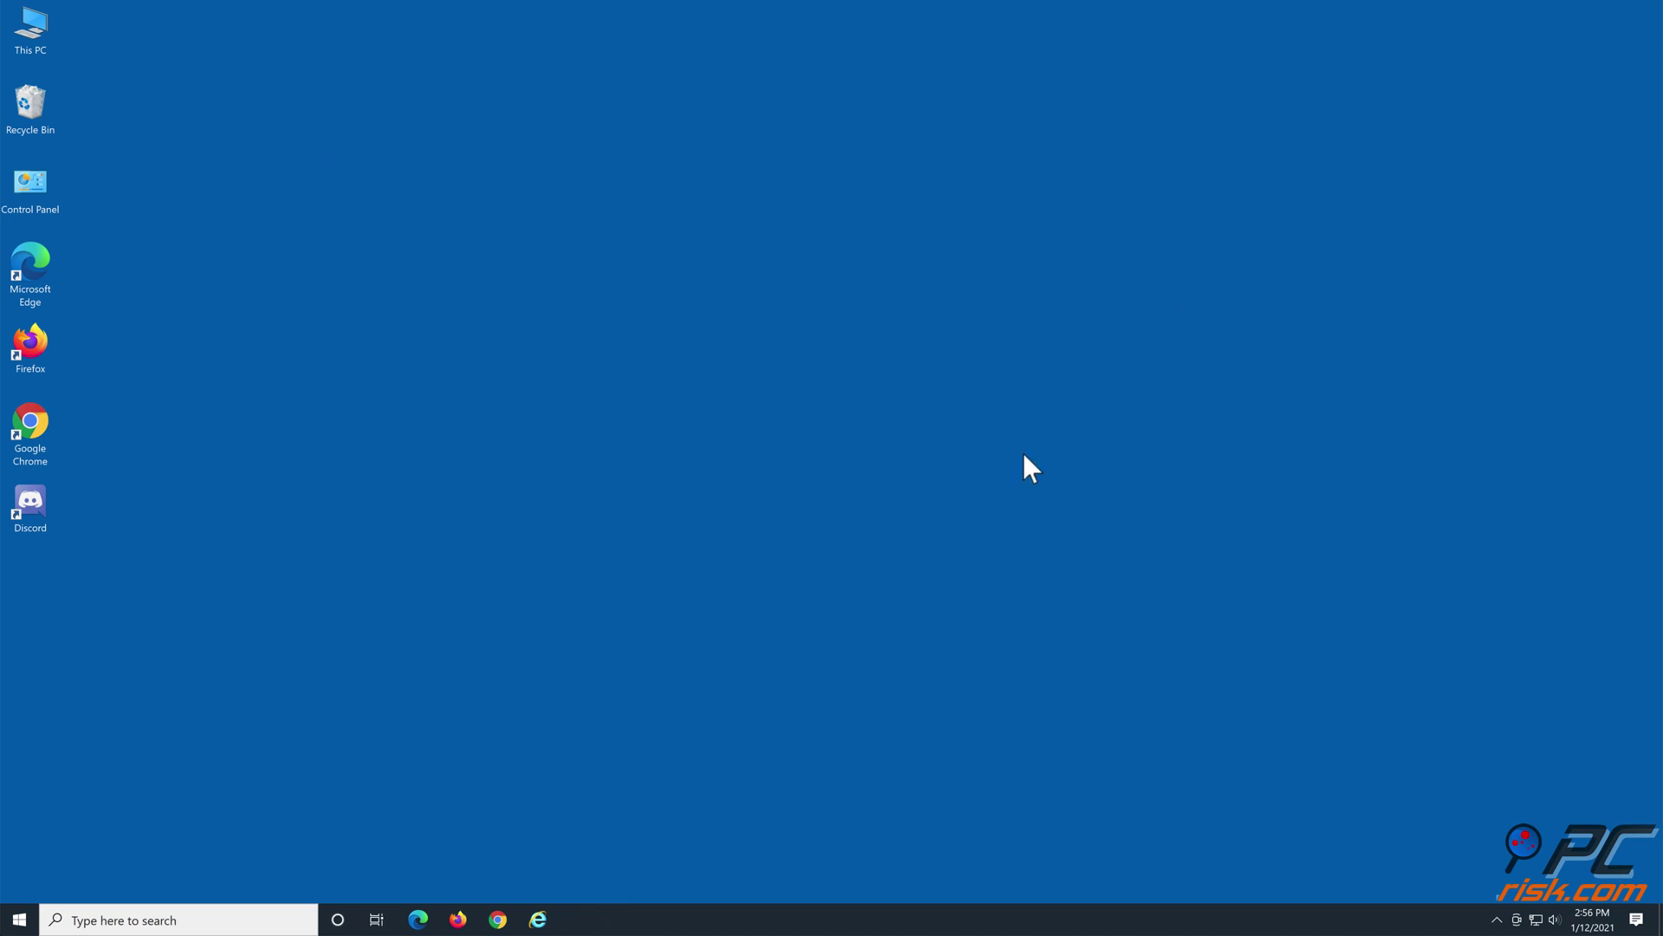